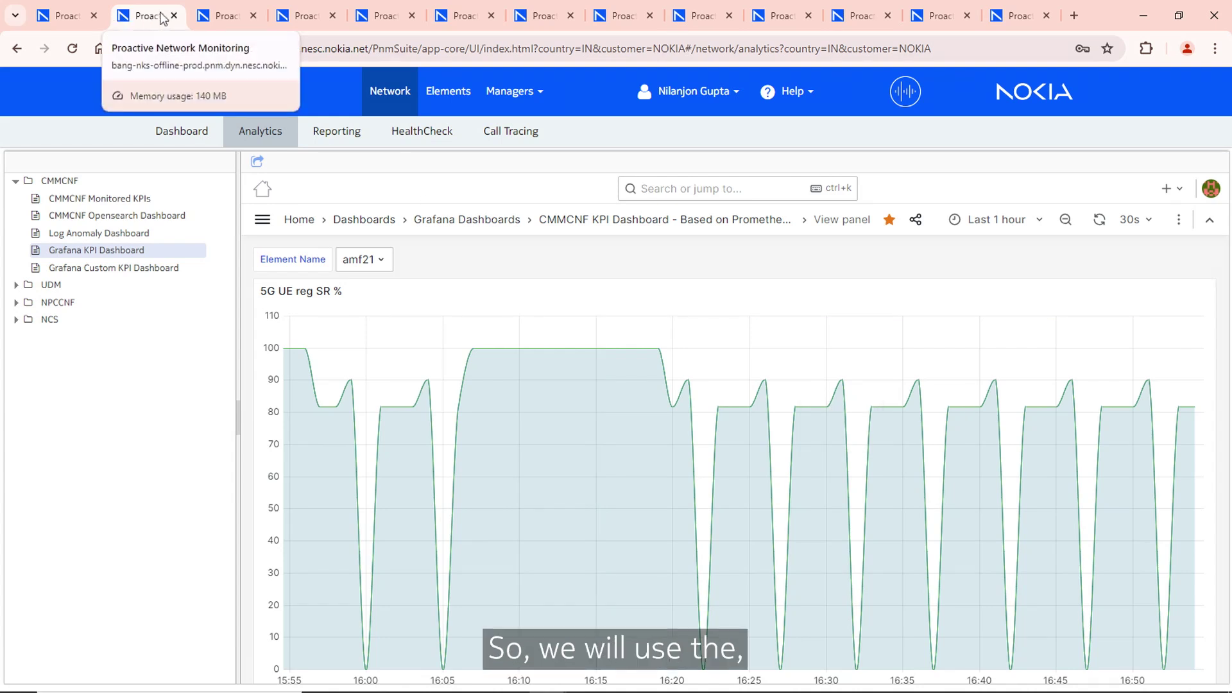
# - Bring up the PCMD health check summary listing cmm_gw with a completed run and 1 fail
pyautogui.click(236, 17)
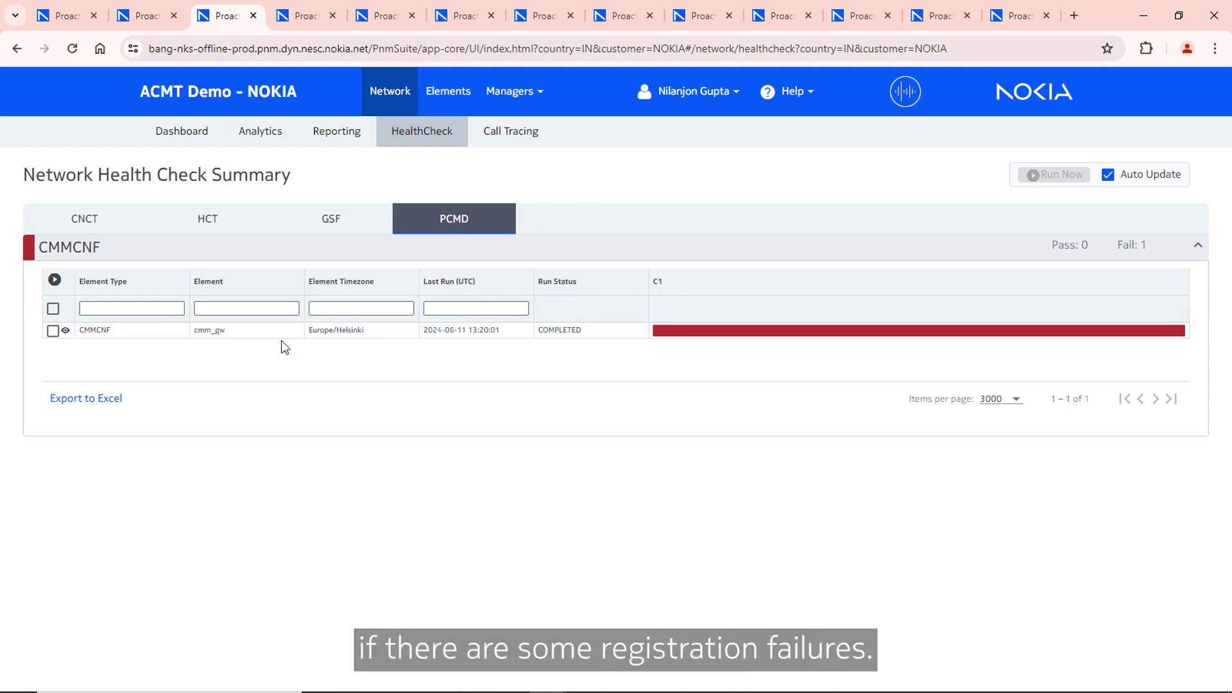
pyautogui.click(65, 333)
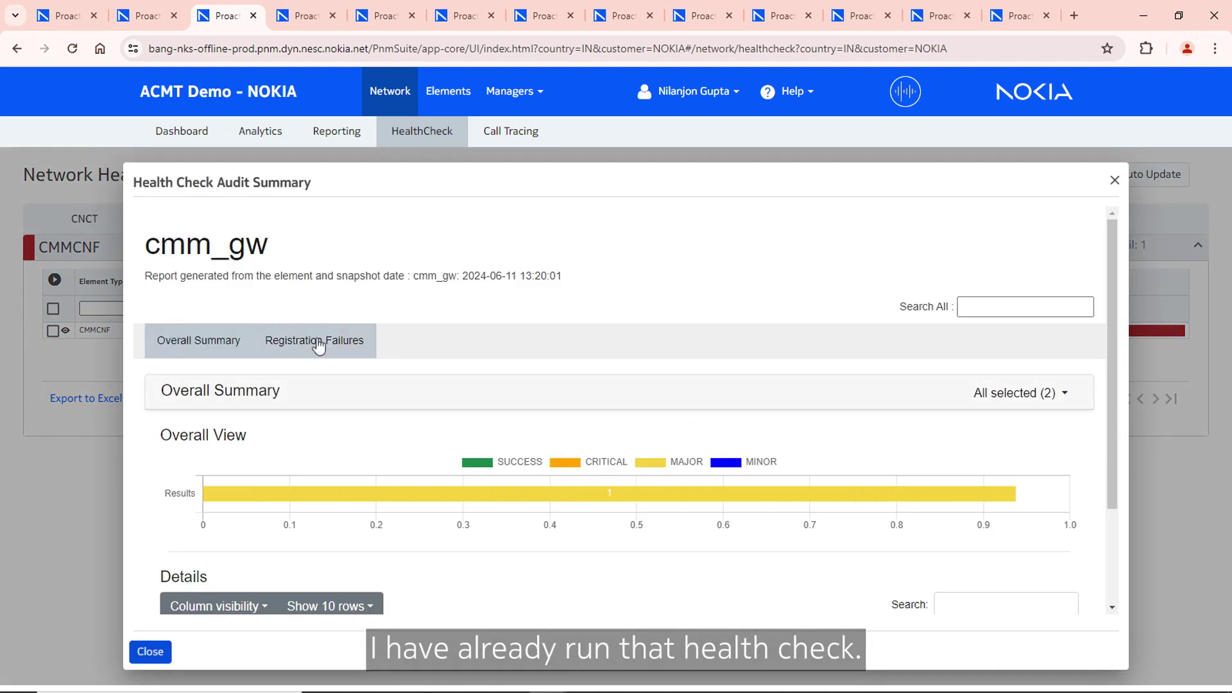
pyautogui.click(315, 350)
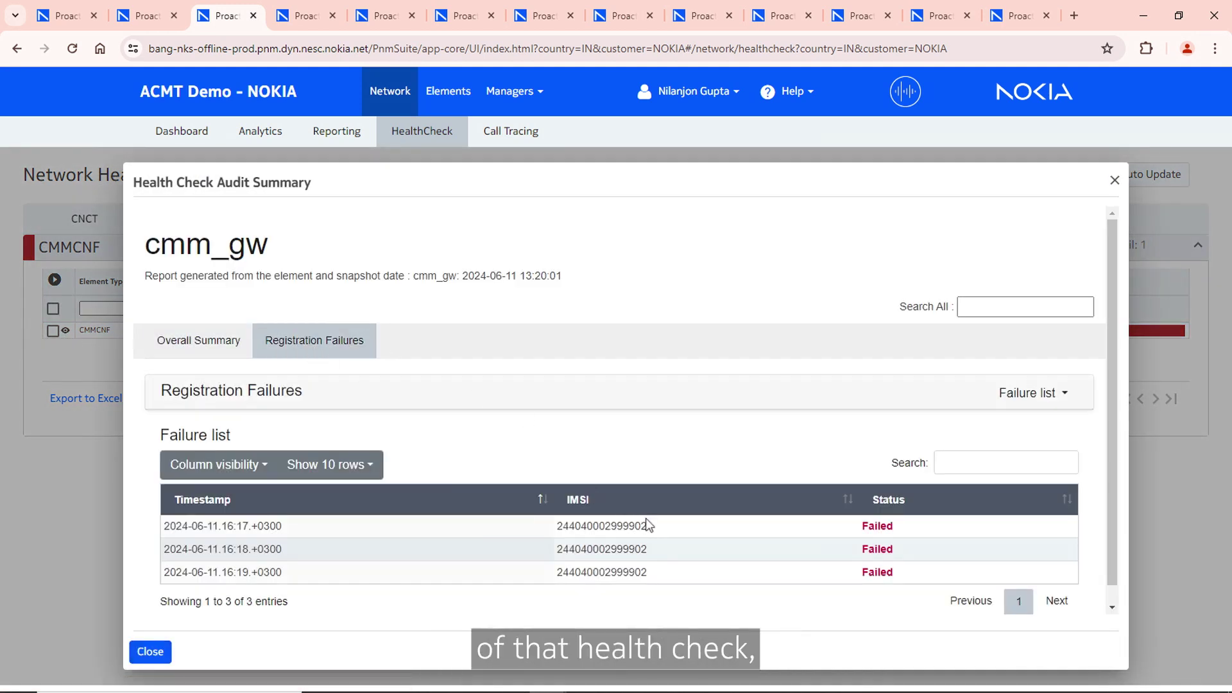
pyautogui.doubleClick(605, 528)
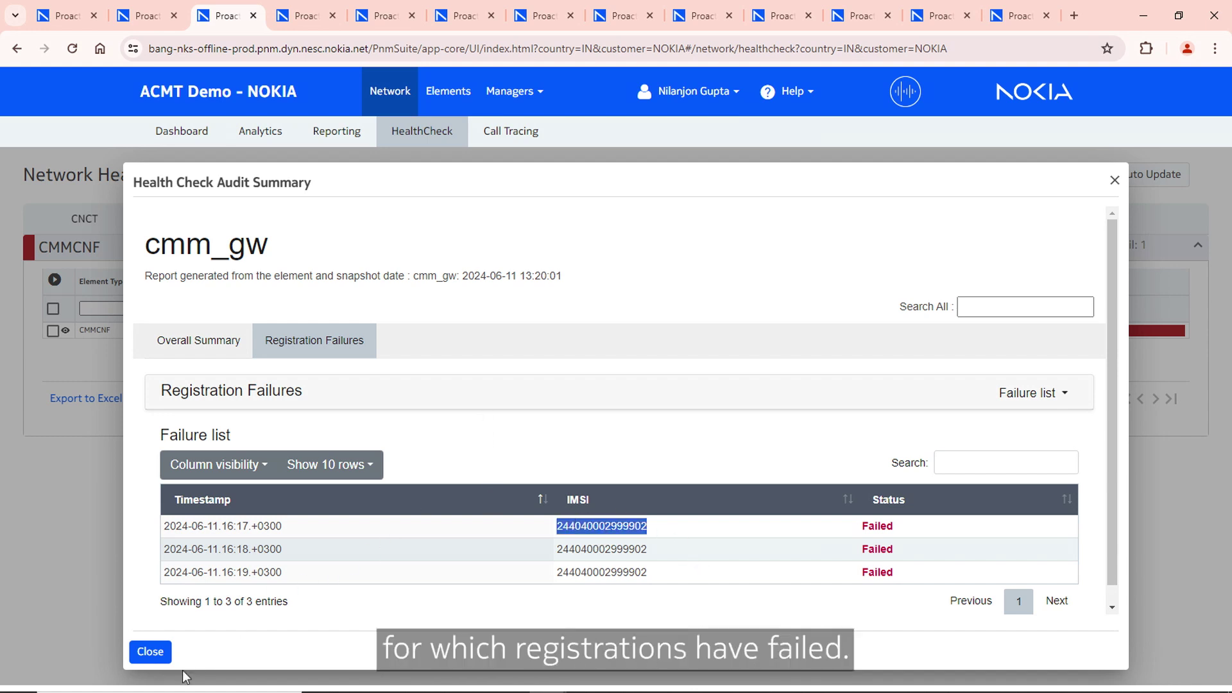
pyautogui.click(152, 651)
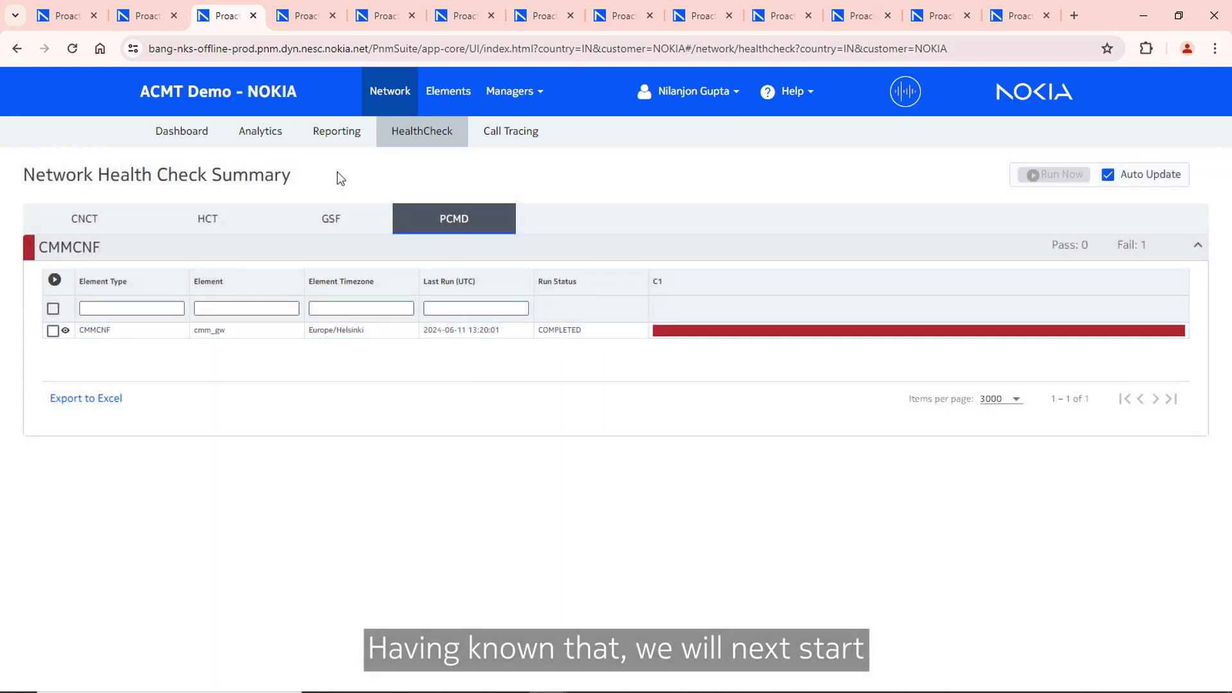
# - Activate a 120-second call trace for the failing subscriber's IMSI
pyautogui.click(299, 16)
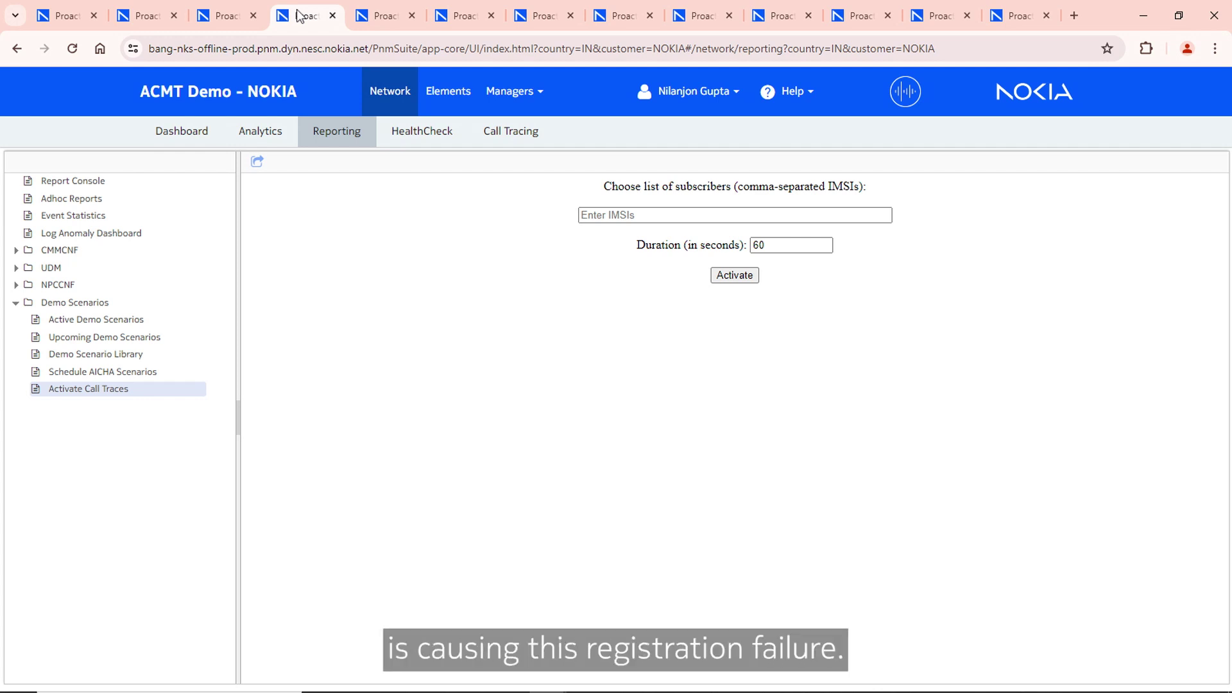
pyautogui.click(587, 215)
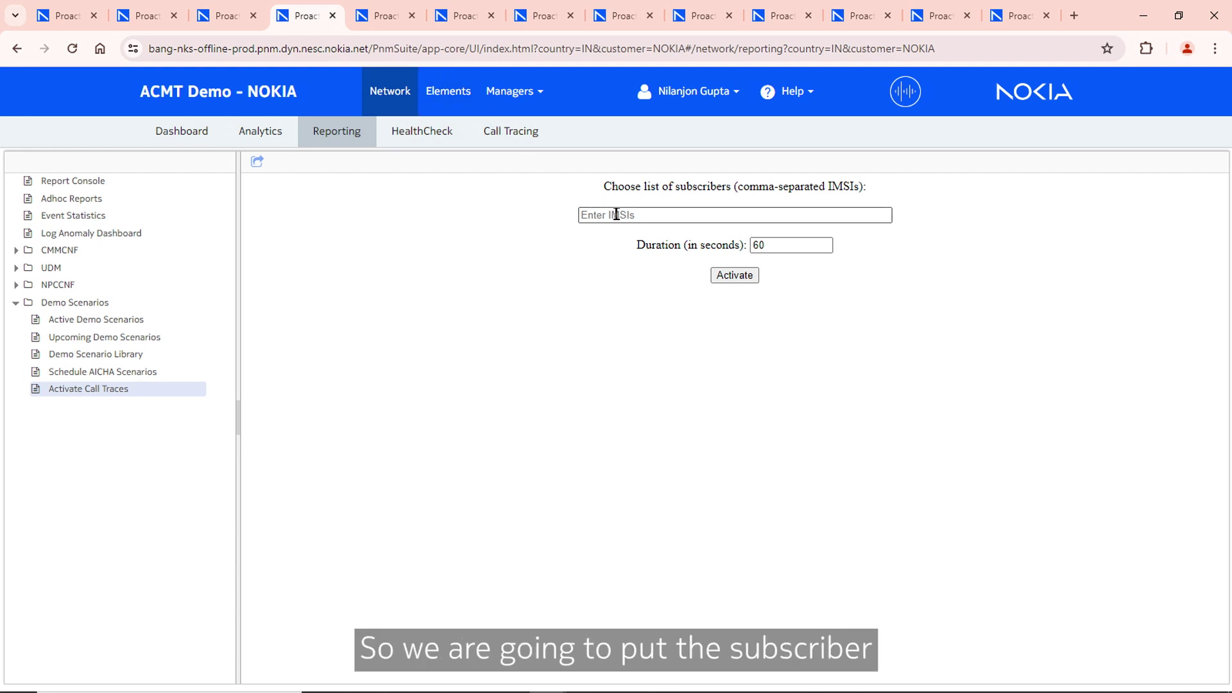
pyautogui.click(696, 253)
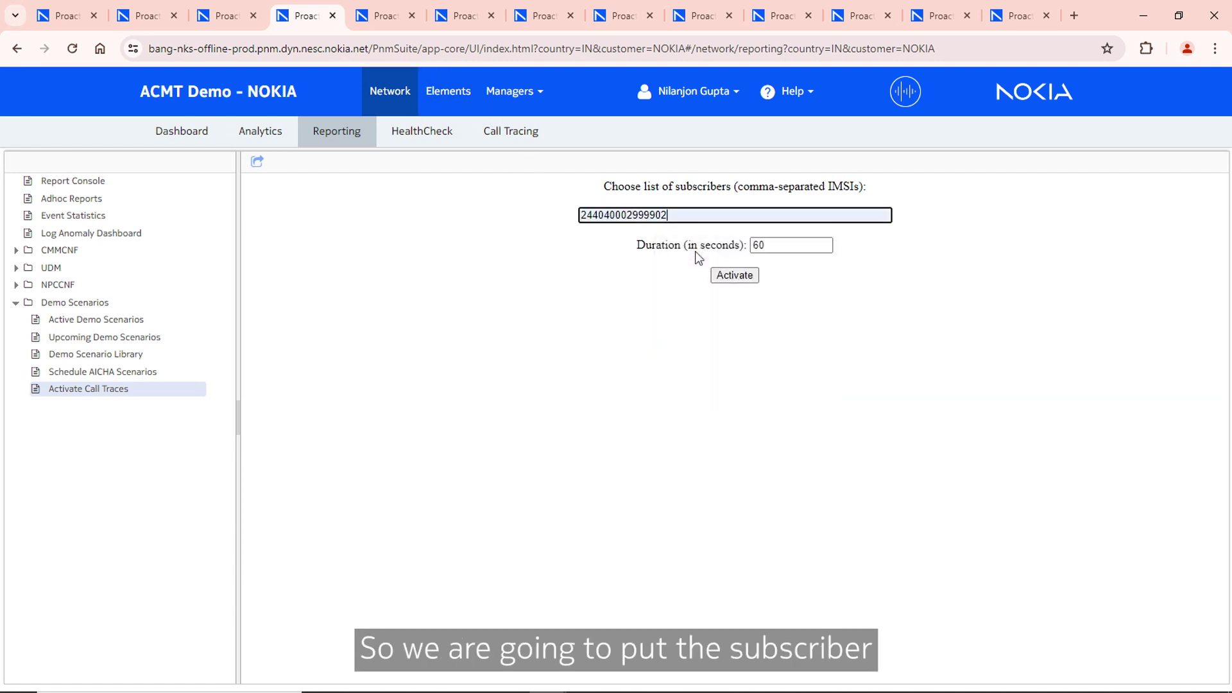
pyautogui.click(756, 246)
pyautogui.moveTo(753, 248); pyautogui.dragTo(764, 250)
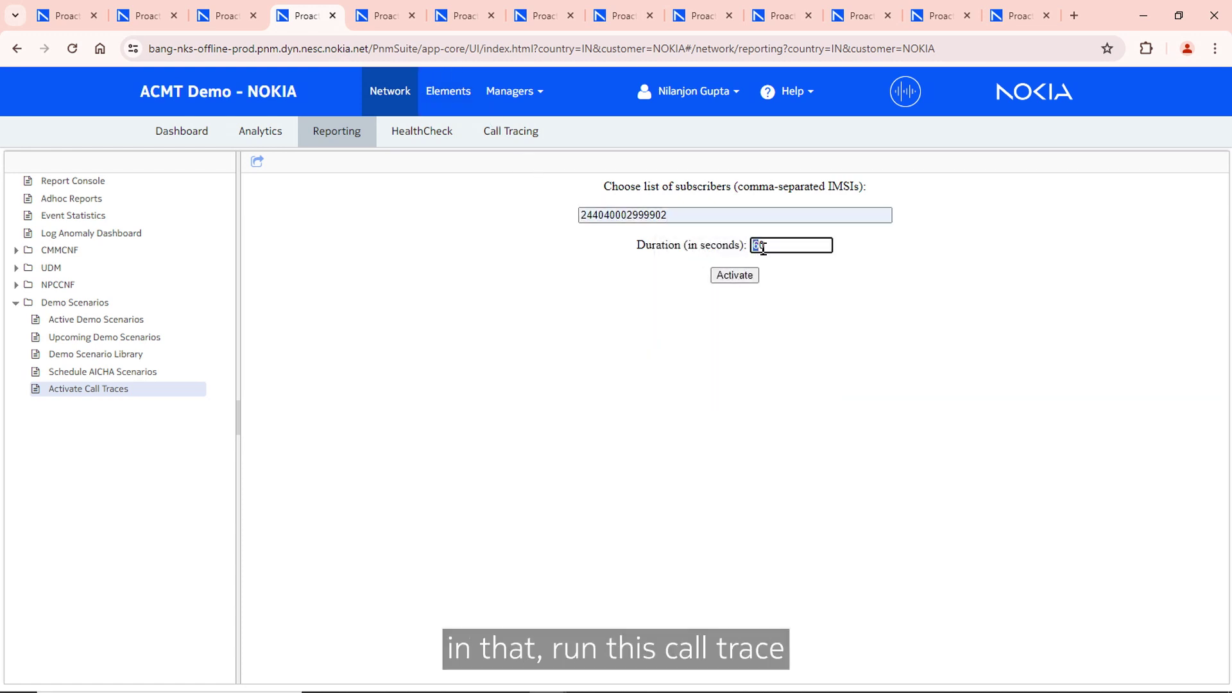
pyautogui.write('12')
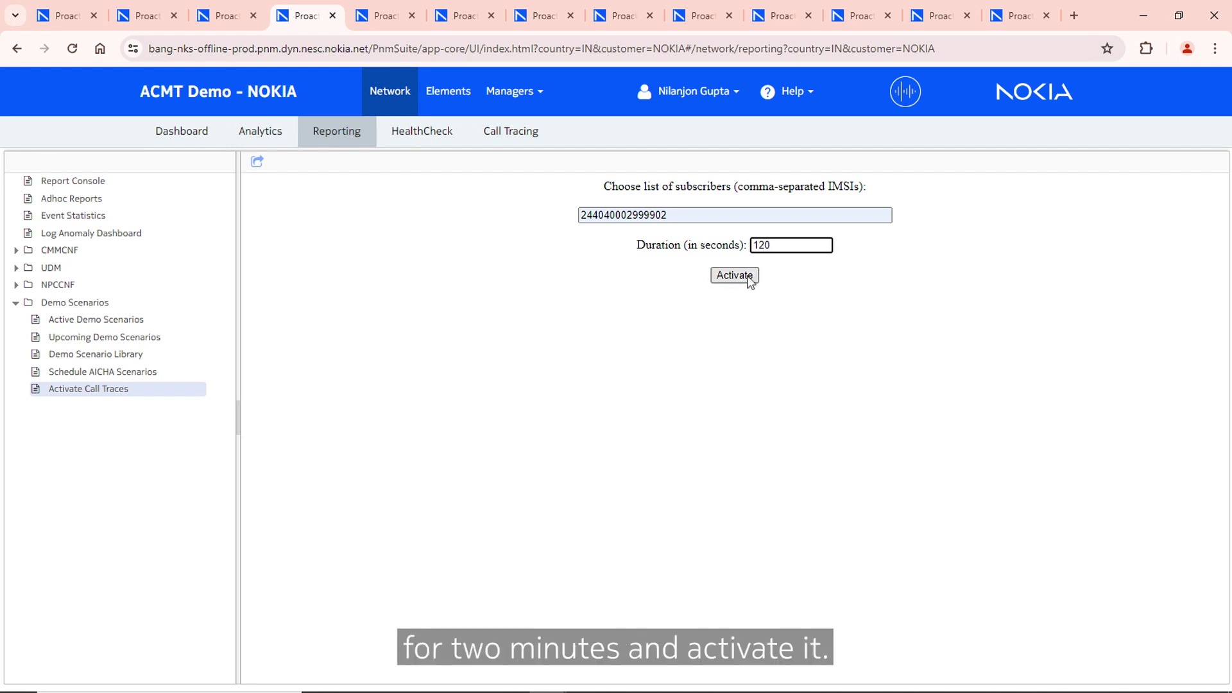
pyautogui.click(749, 279)
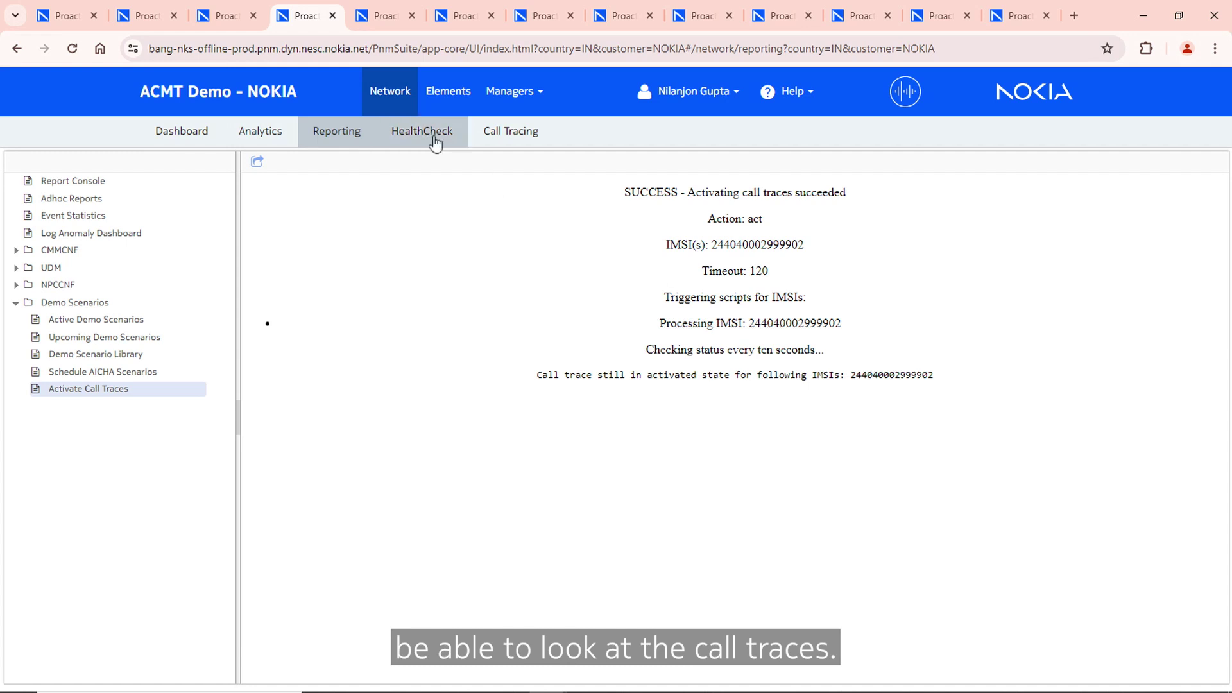
# - Select TraceID 384 in Subscriber Tracing Status and view its HOMER call tracing results
pyautogui.click(378, 13)
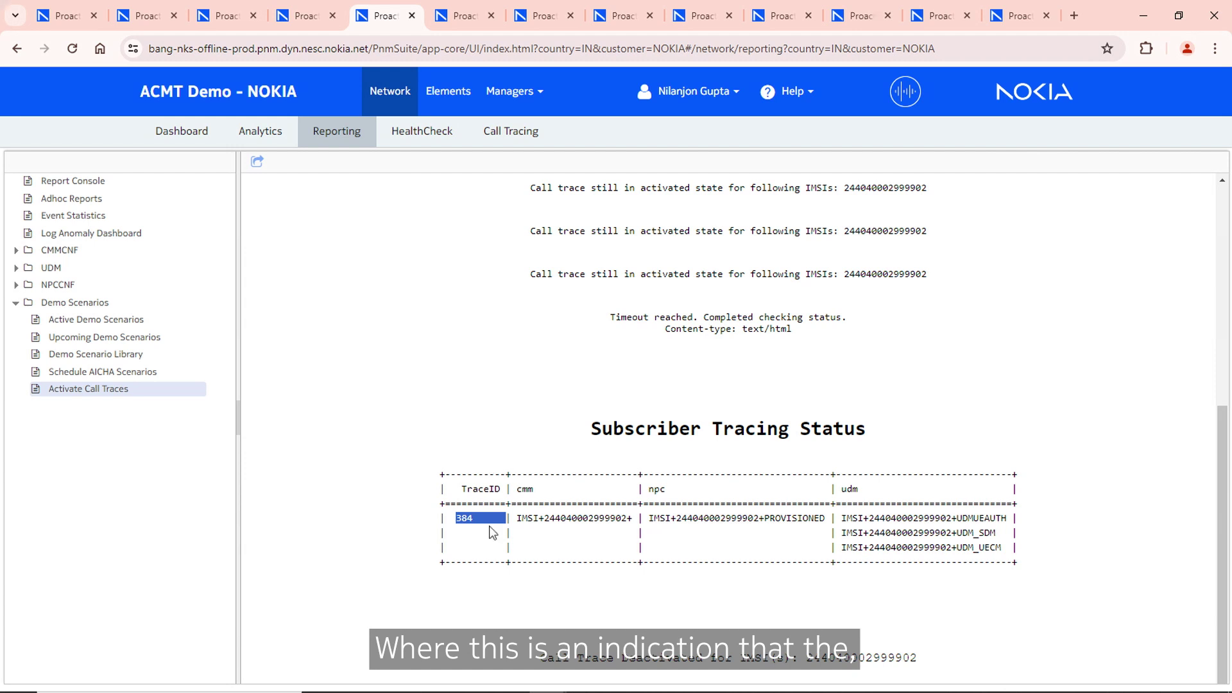
pyautogui.click(526, 488)
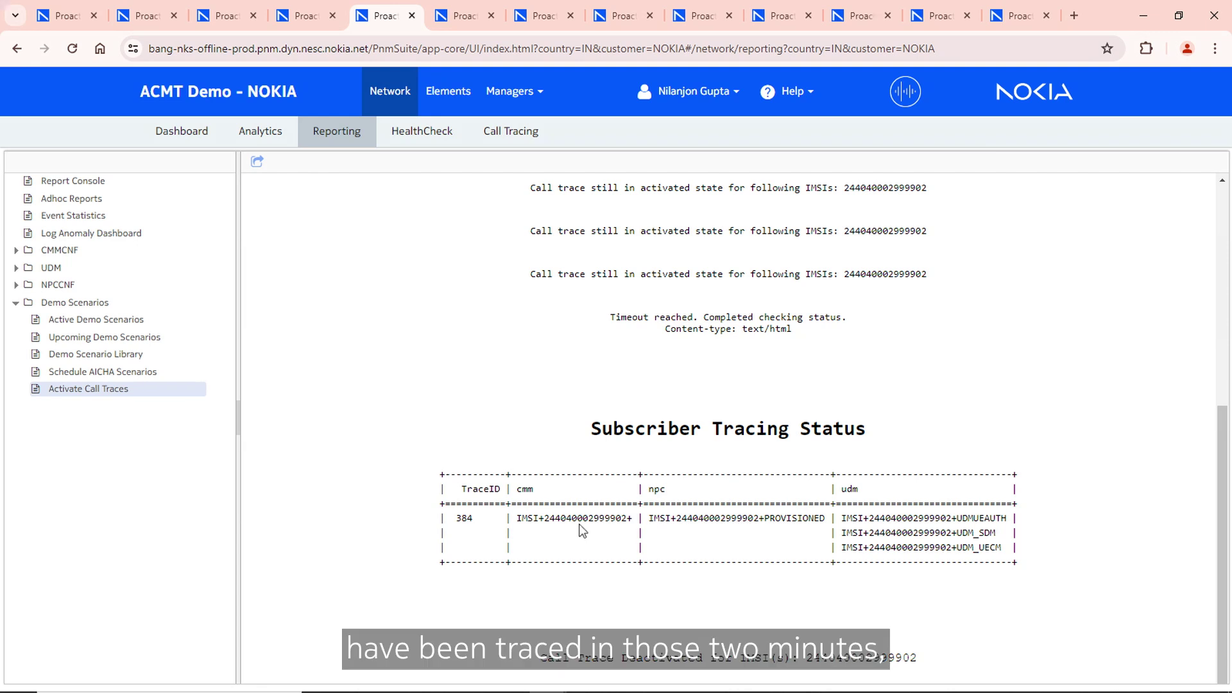
pyautogui.doubleClick(462, 519)
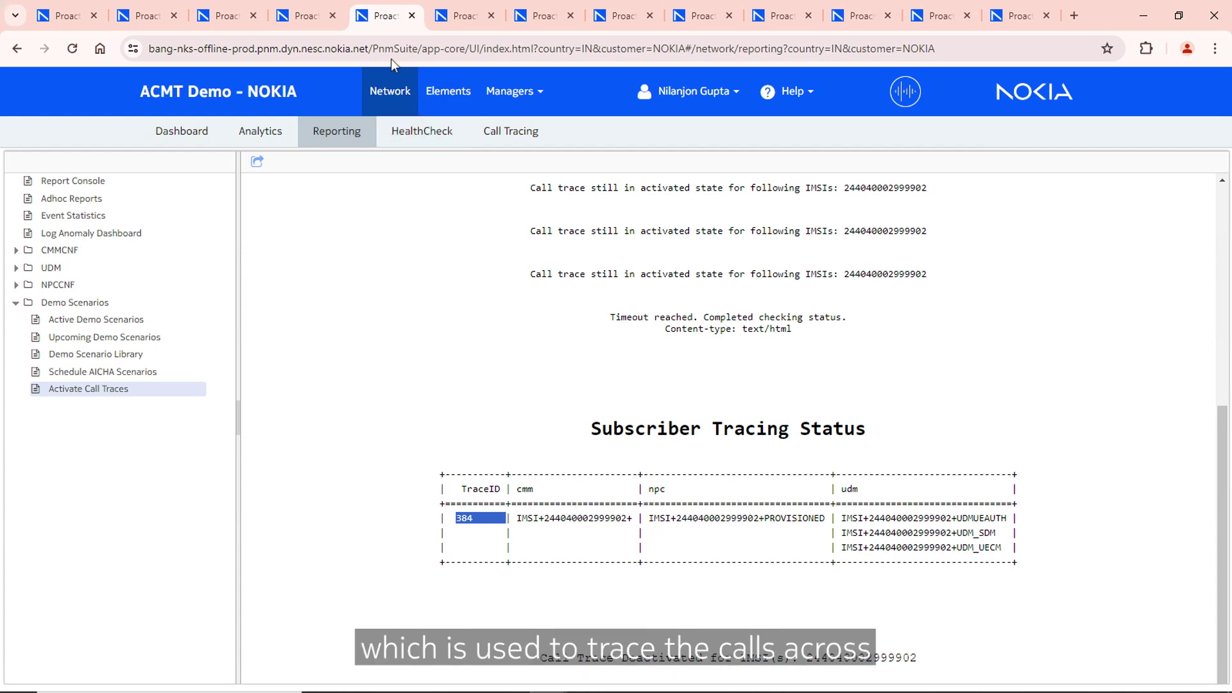
pyautogui.click(465, 15)
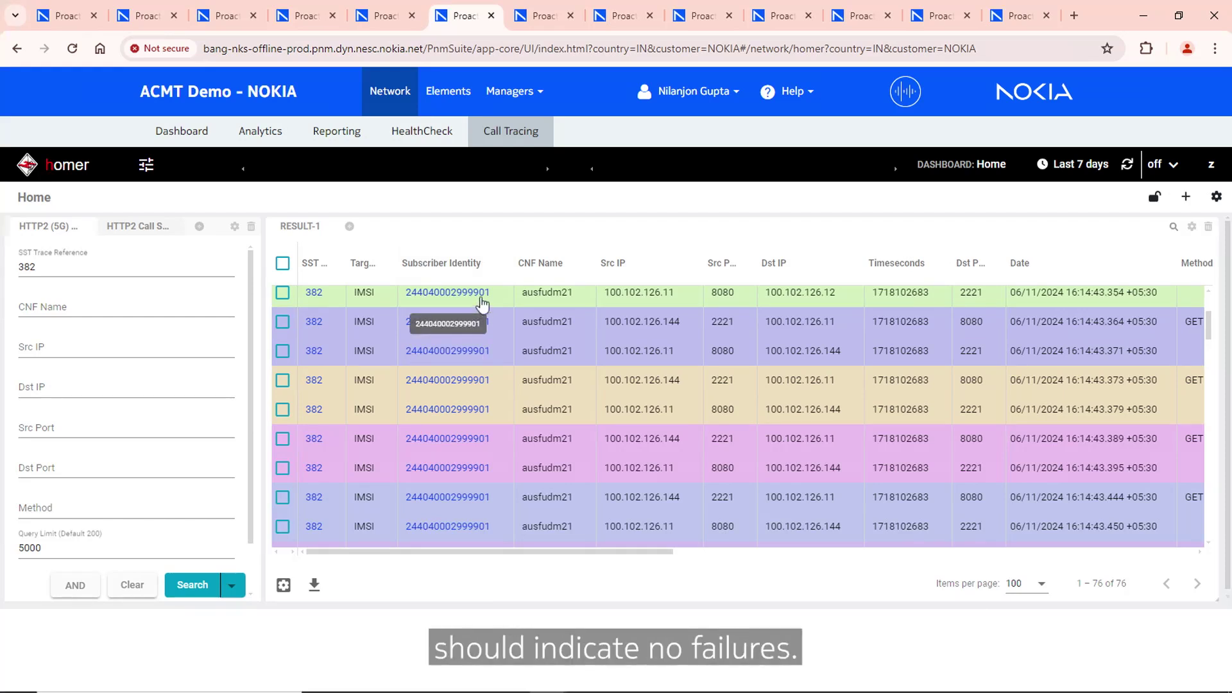
pyautogui.click(315, 294)
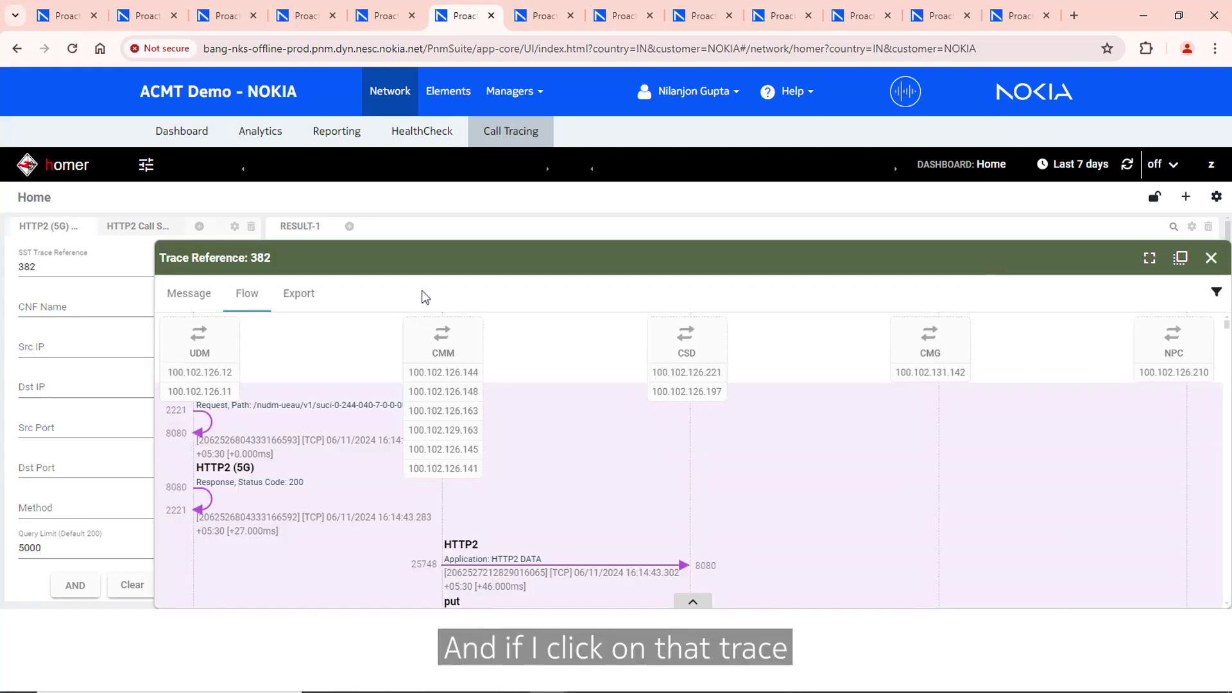
pyautogui.moveTo(561, 257)
pyautogui.mouseDown()
pyautogui.moveTo(437, 213)
pyautogui.moveTo(470, 213)
pyautogui.mouseUp()
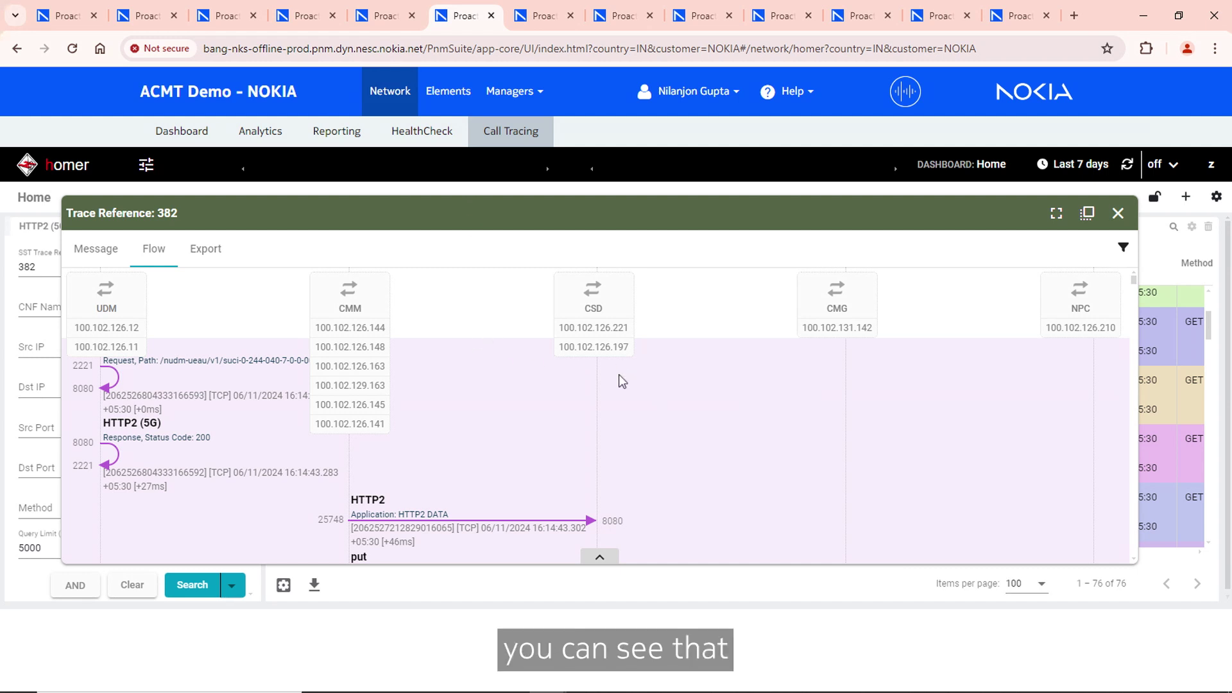
pyautogui.scroll(-4, 619, 379)
pyautogui.scroll(-4, 618, 375)
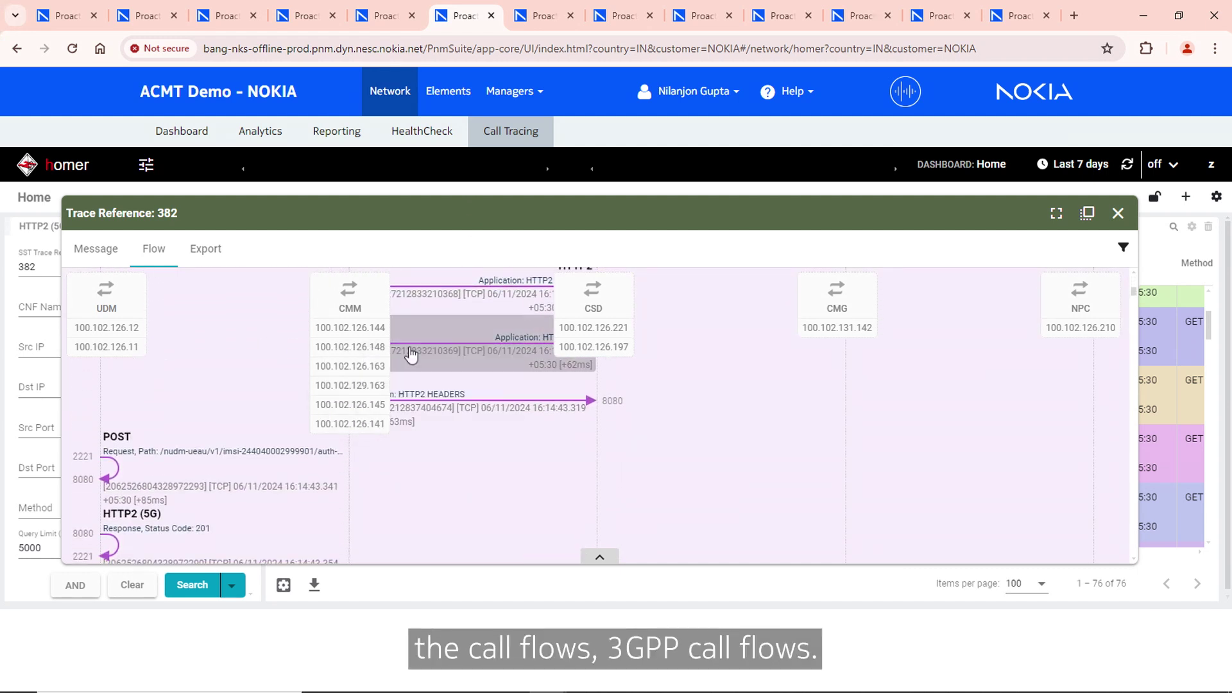
pyautogui.scroll(-2, 722, 387)
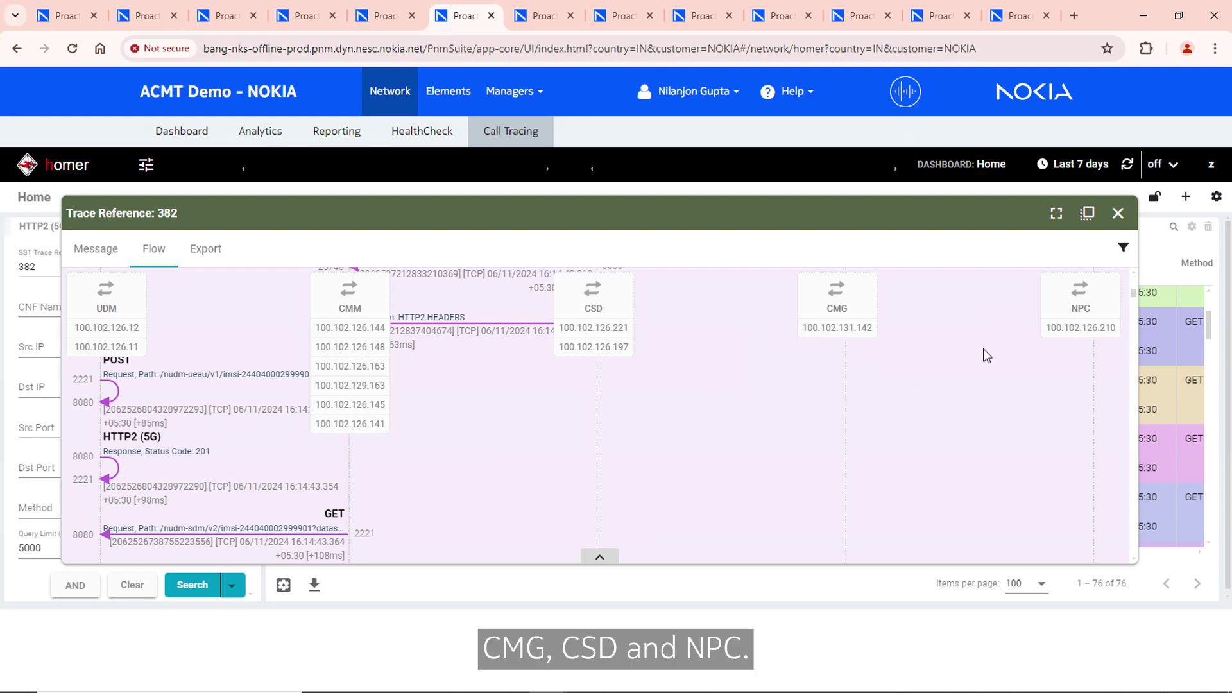
pyautogui.scroll(-3, 964, 363)
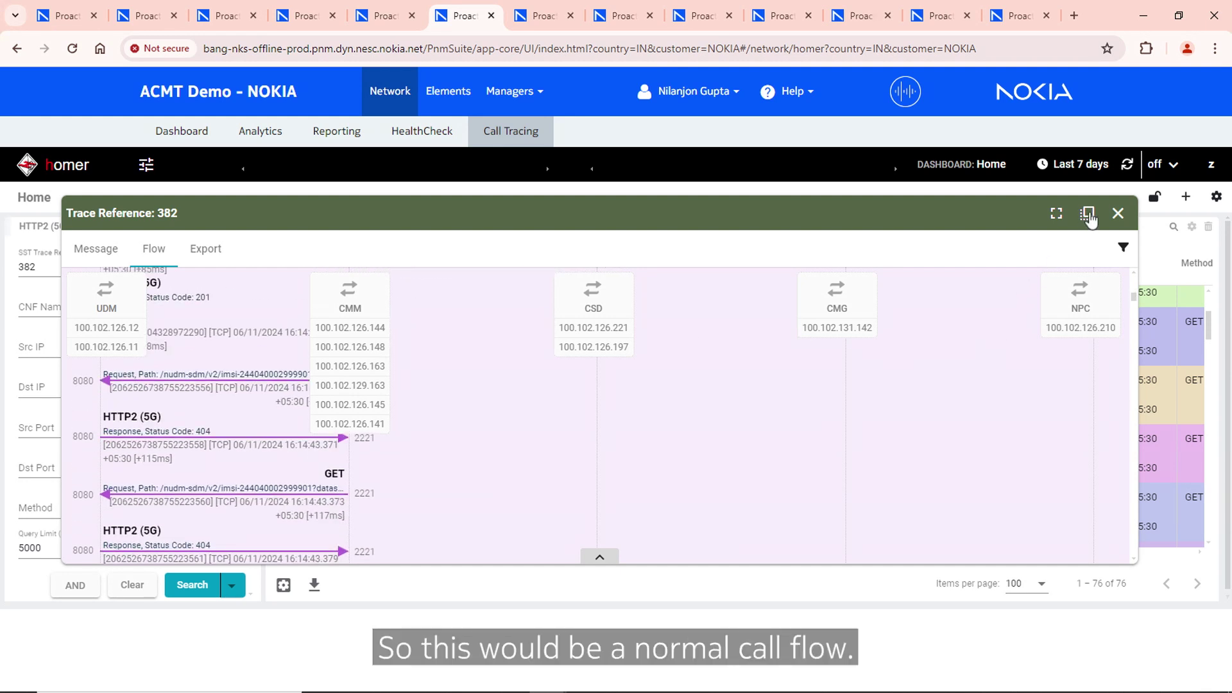
pyautogui.click(1117, 211)
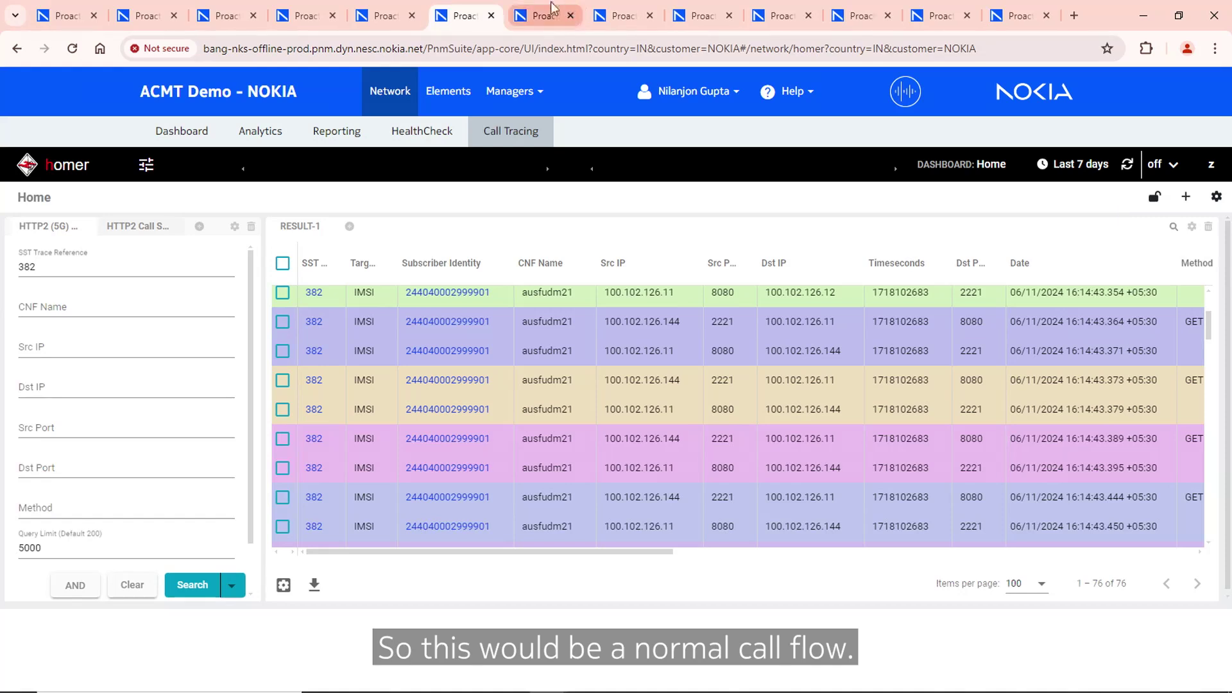
# - Open and review the call flow for trace 384, then close its flow window
pyautogui.click(532, 9)
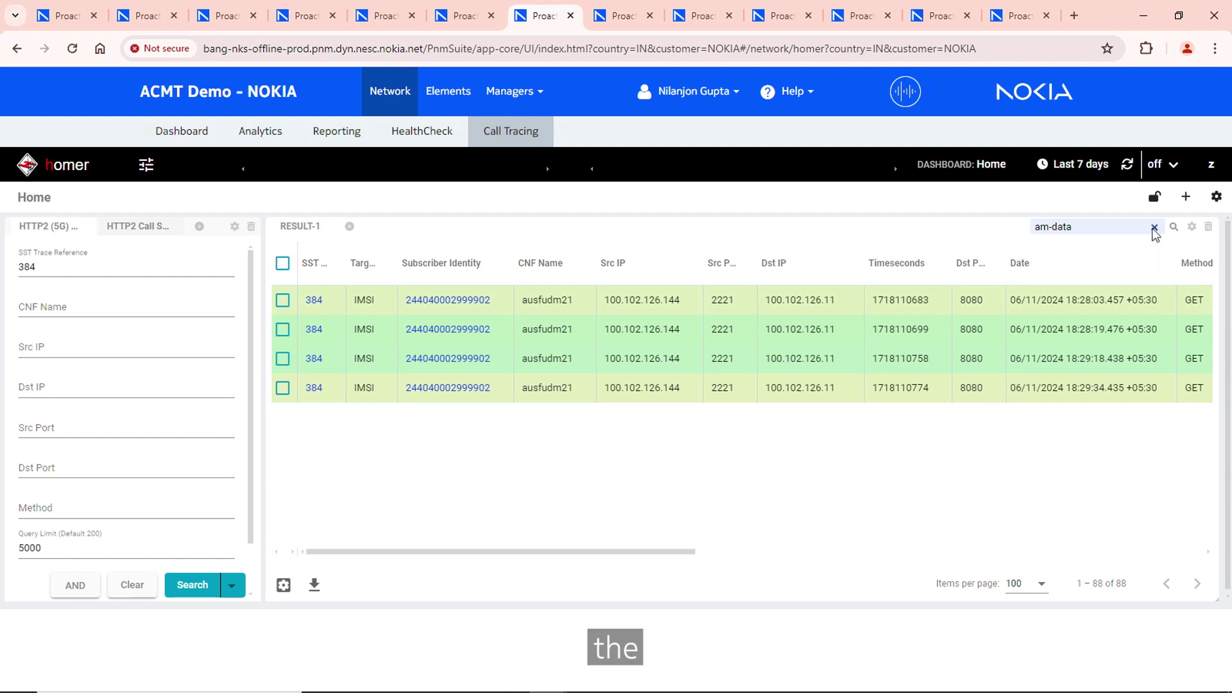
pyautogui.click(1154, 229)
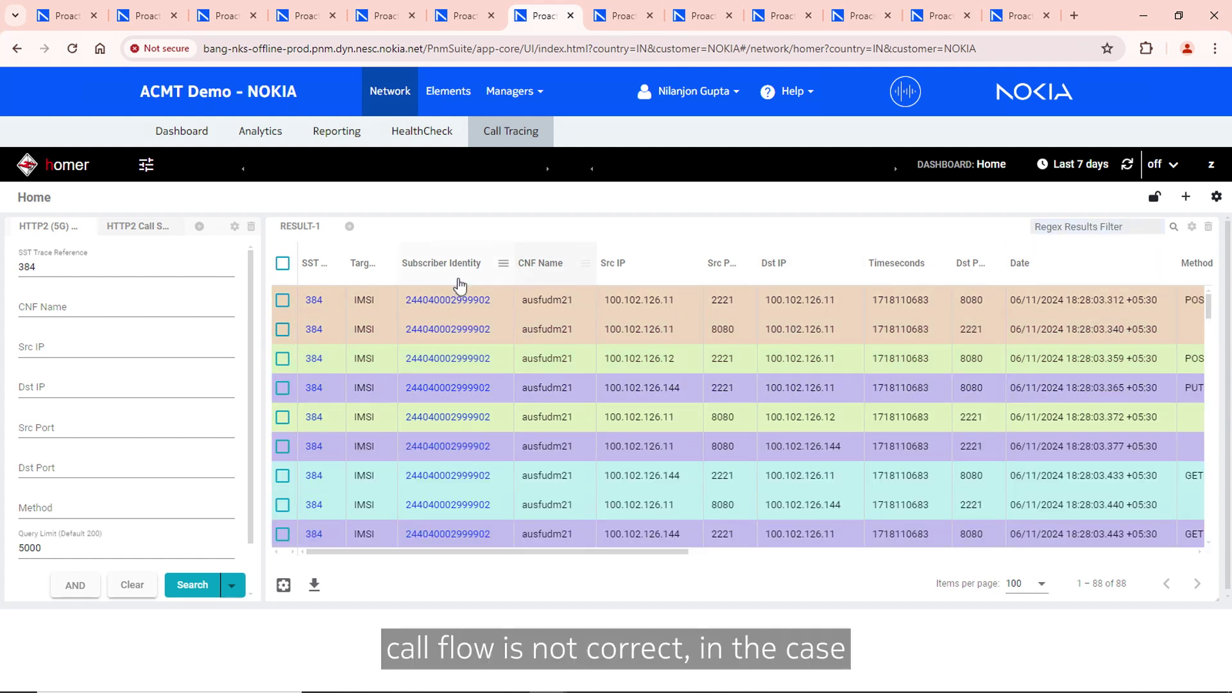
pyautogui.click(317, 306)
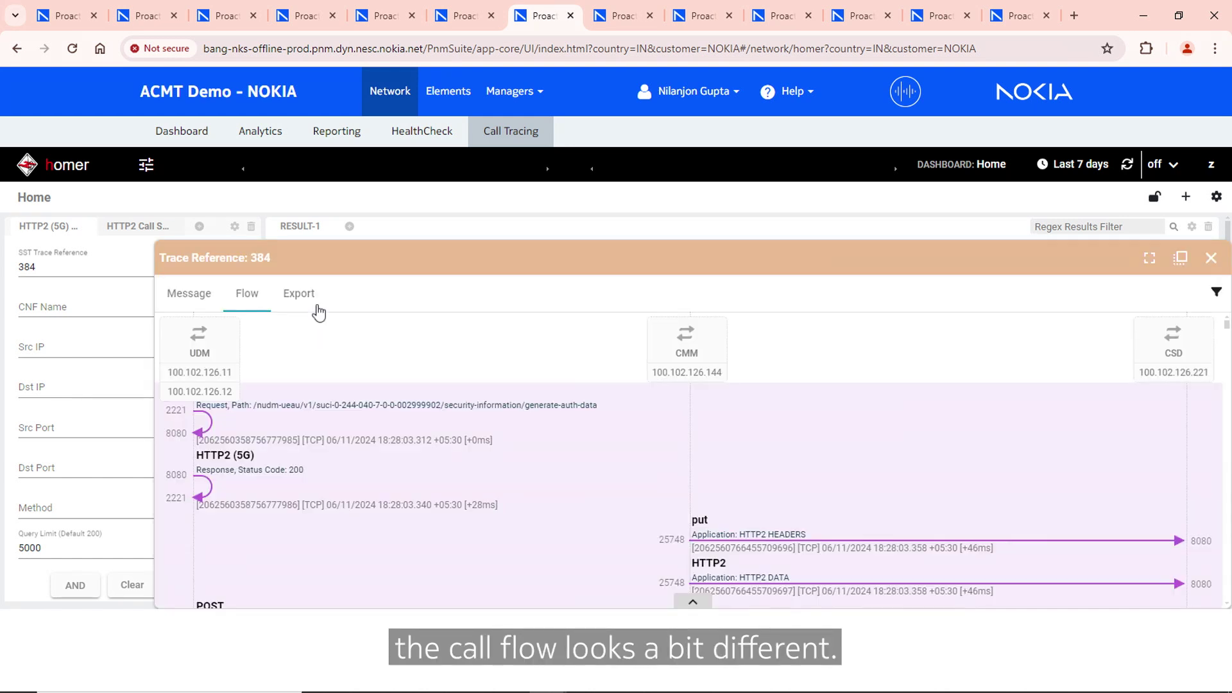
pyautogui.moveTo(541, 256)
pyautogui.mouseDown()
pyautogui.moveTo(476, 226)
pyautogui.moveTo(474, 211)
pyautogui.mouseUp()
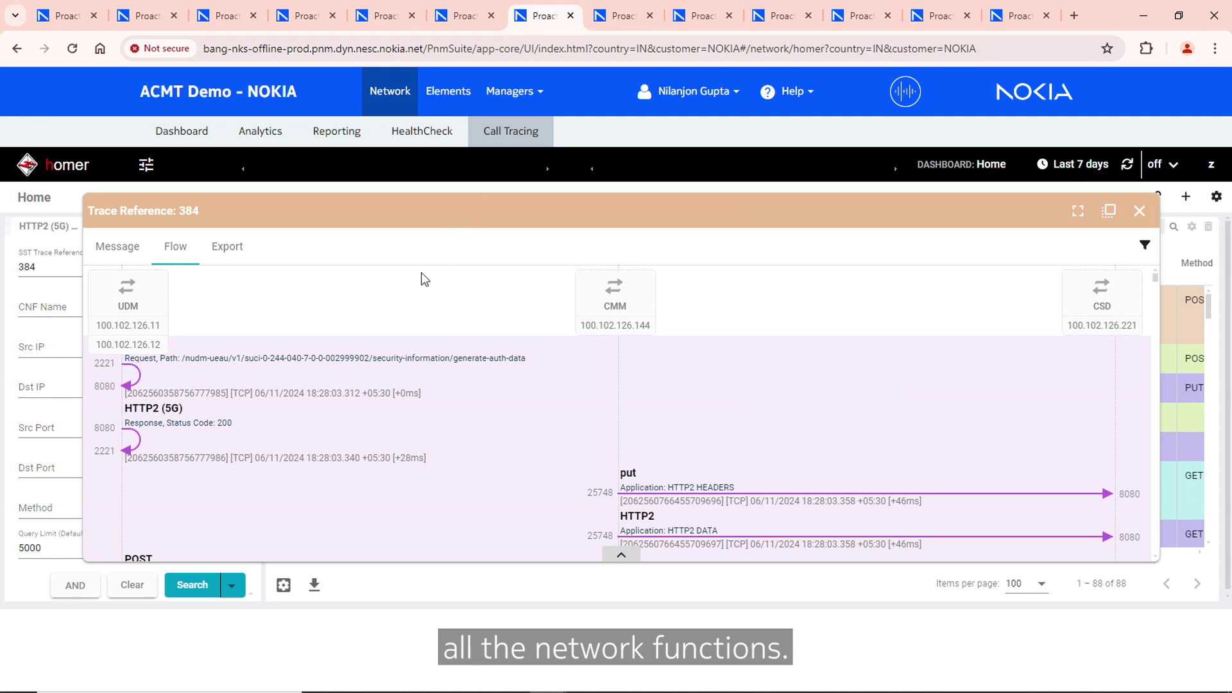
pyautogui.moveTo(154, 318)
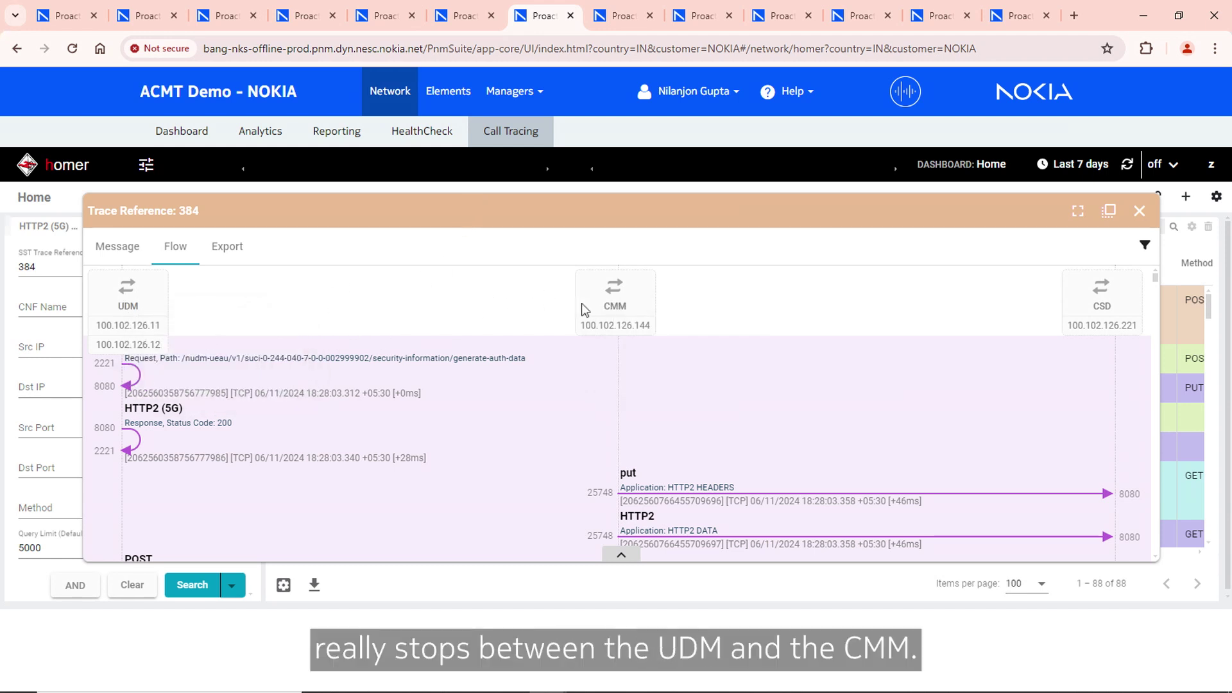
pyautogui.moveTo(596, 309)
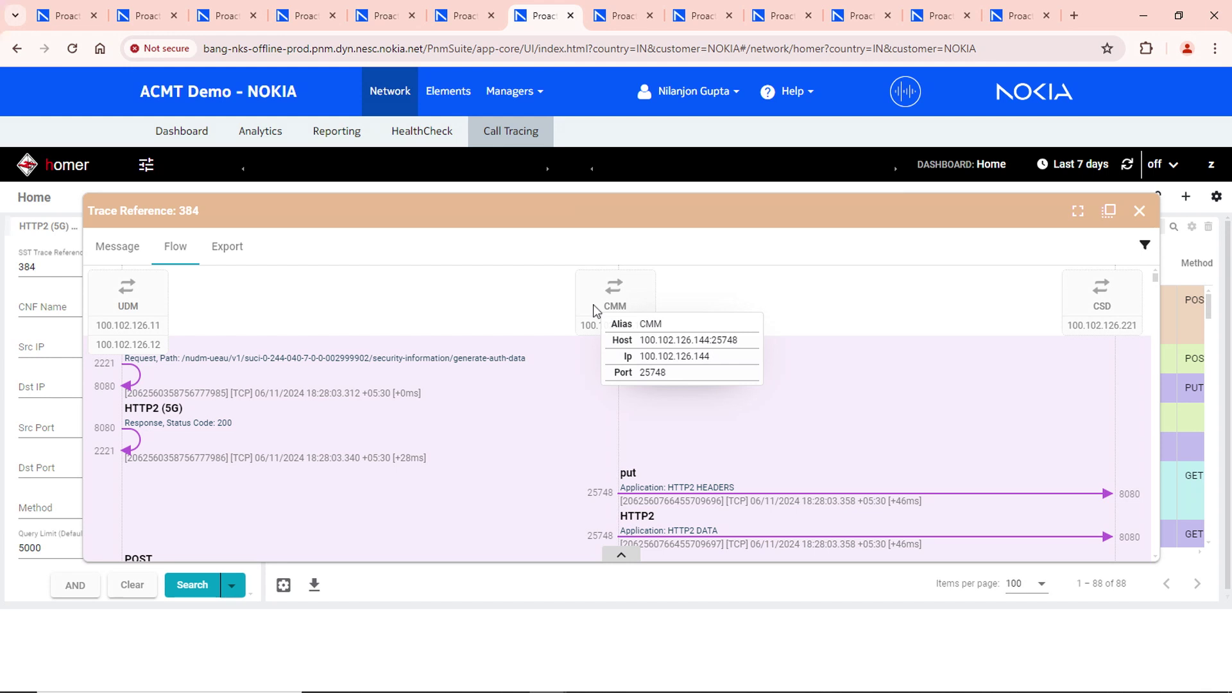
pyautogui.click(1141, 212)
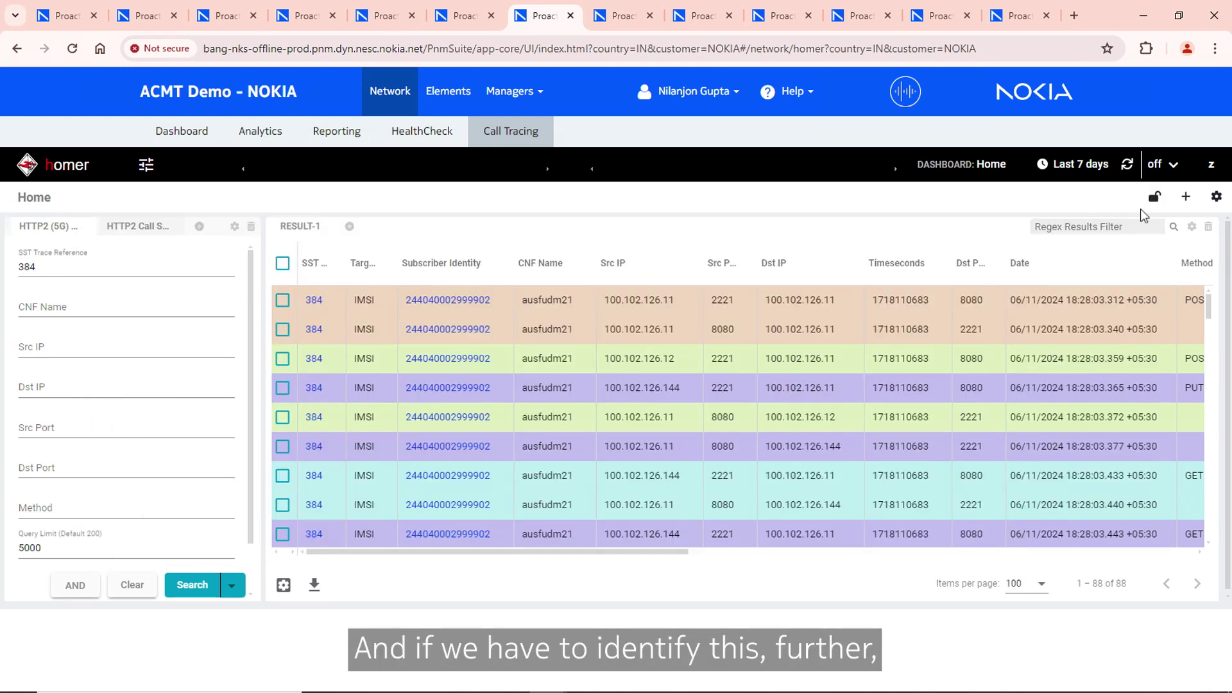
# - Filter HOMER results to am-data and open the latest GET request's call flow
pyautogui.click(1087, 228)
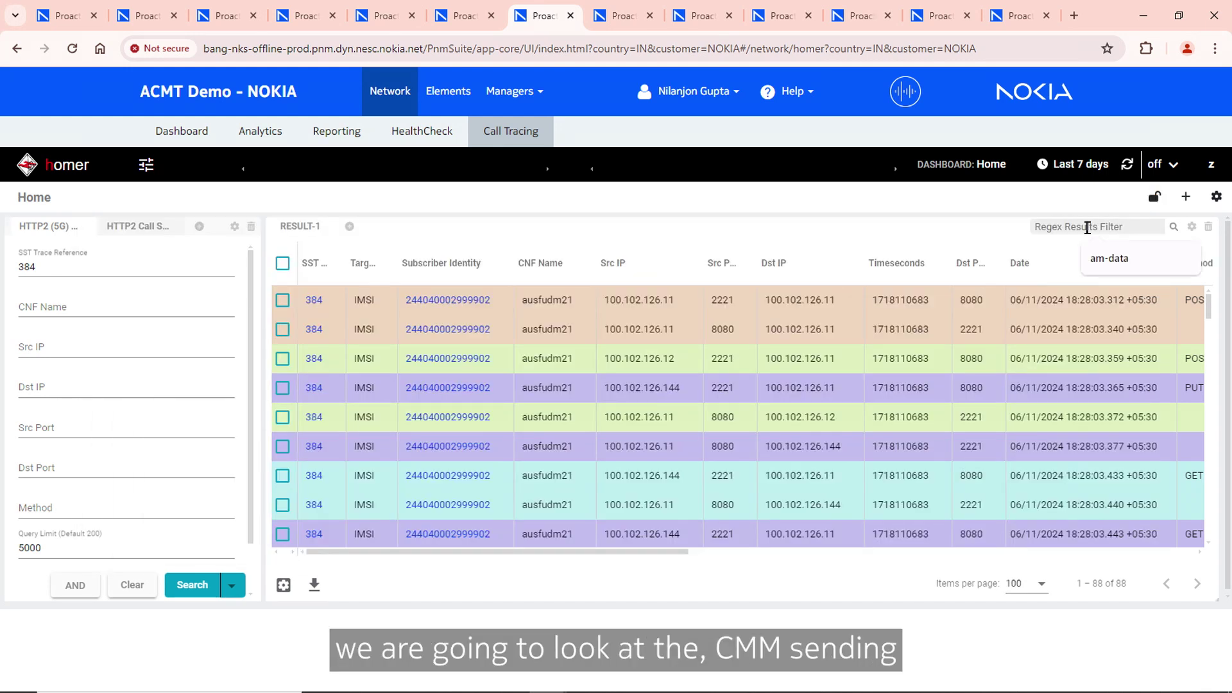
pyautogui.click(1103, 258)
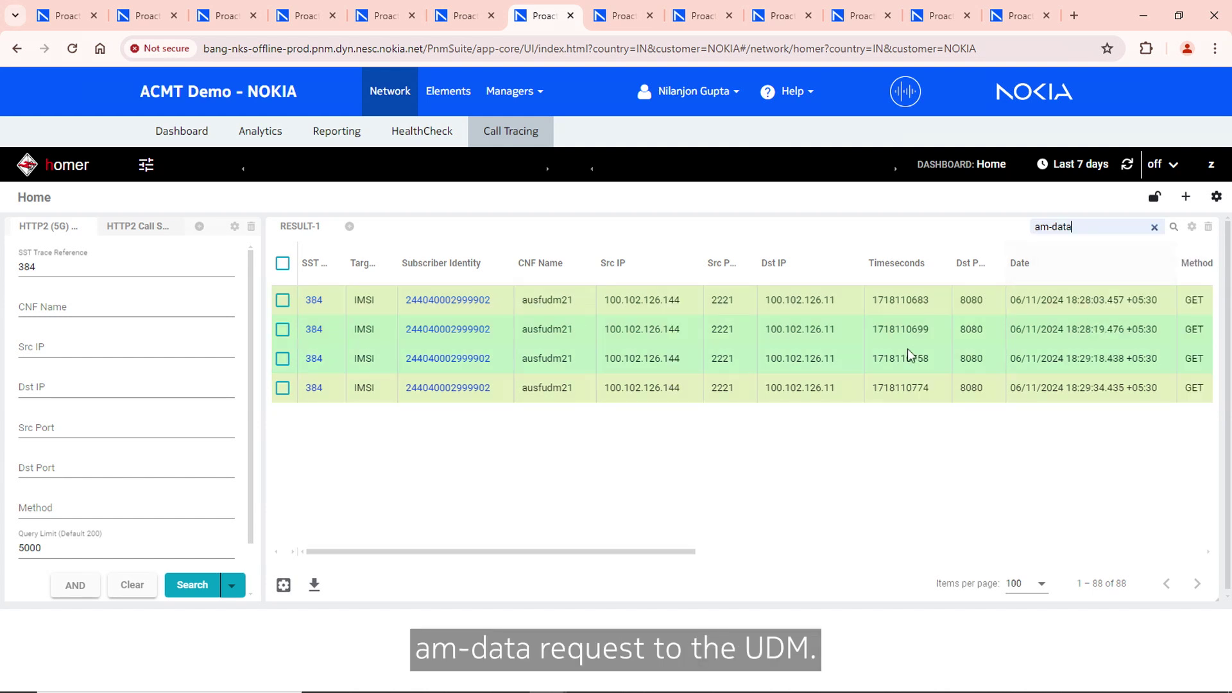
pyautogui.click(811, 391)
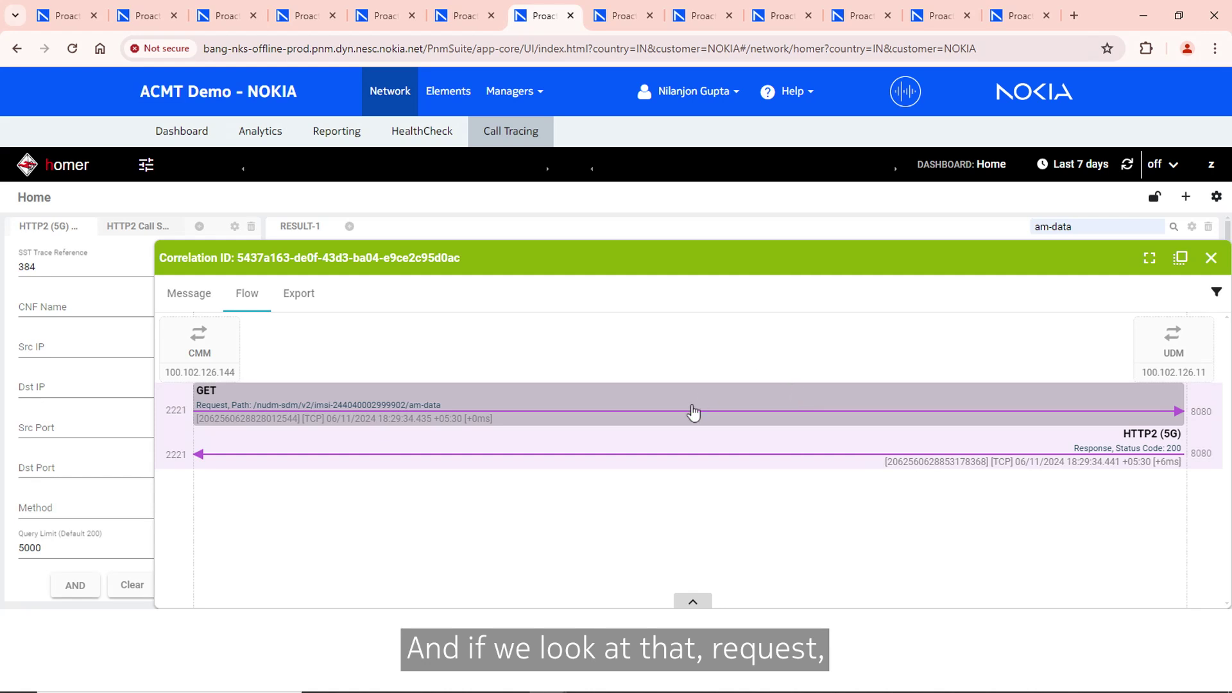
# - Inspect the UDM response JSON, noting the subscriber identity and 5GC core network restriction
pyautogui.doubleClick(682, 471)
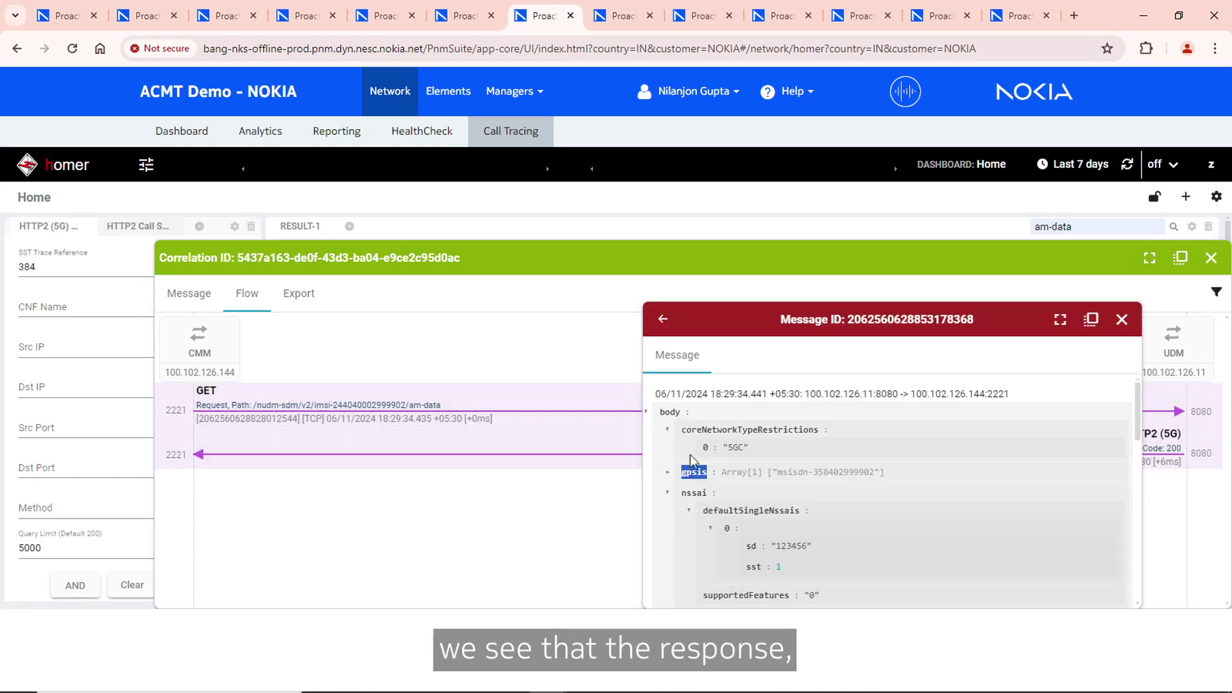
pyautogui.scroll(-10, 798, 442)
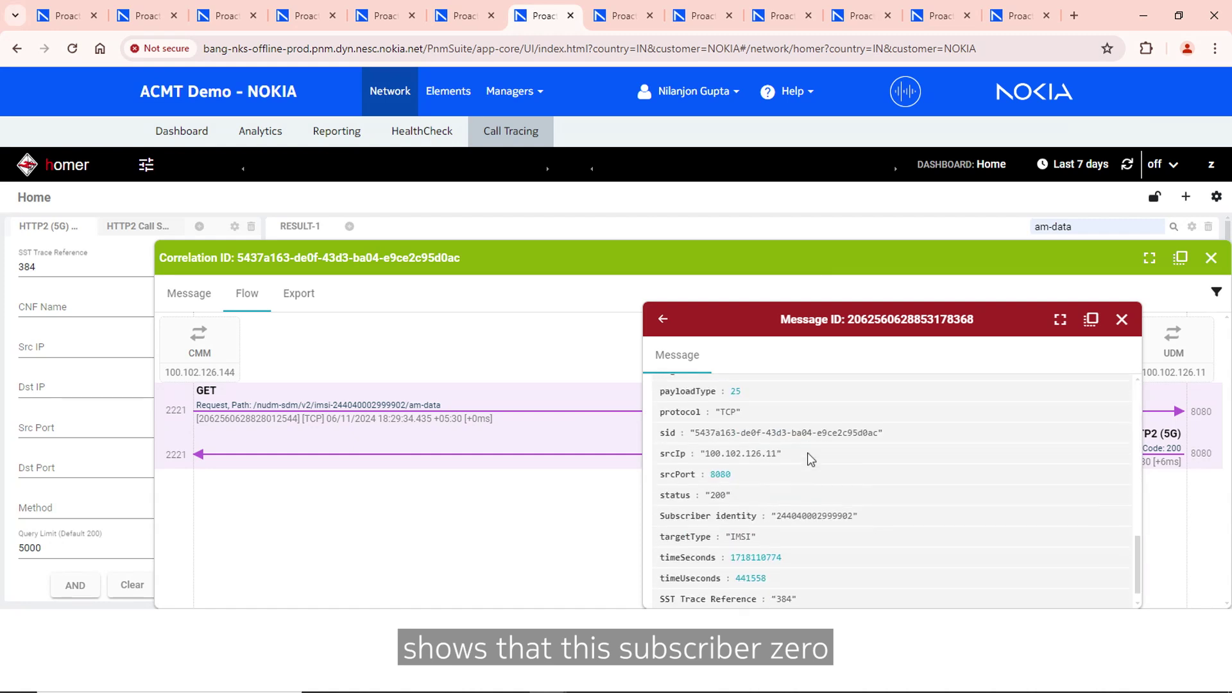
pyautogui.doubleClick(817, 495)
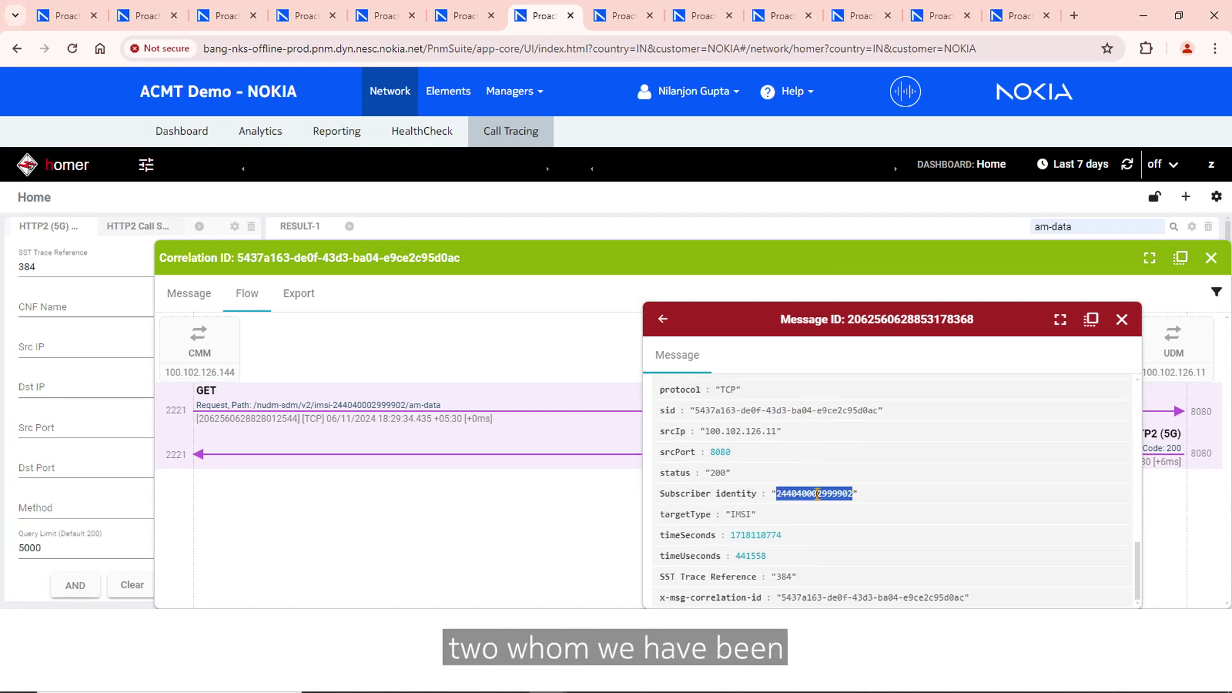
pyautogui.scroll(10, 817, 494)
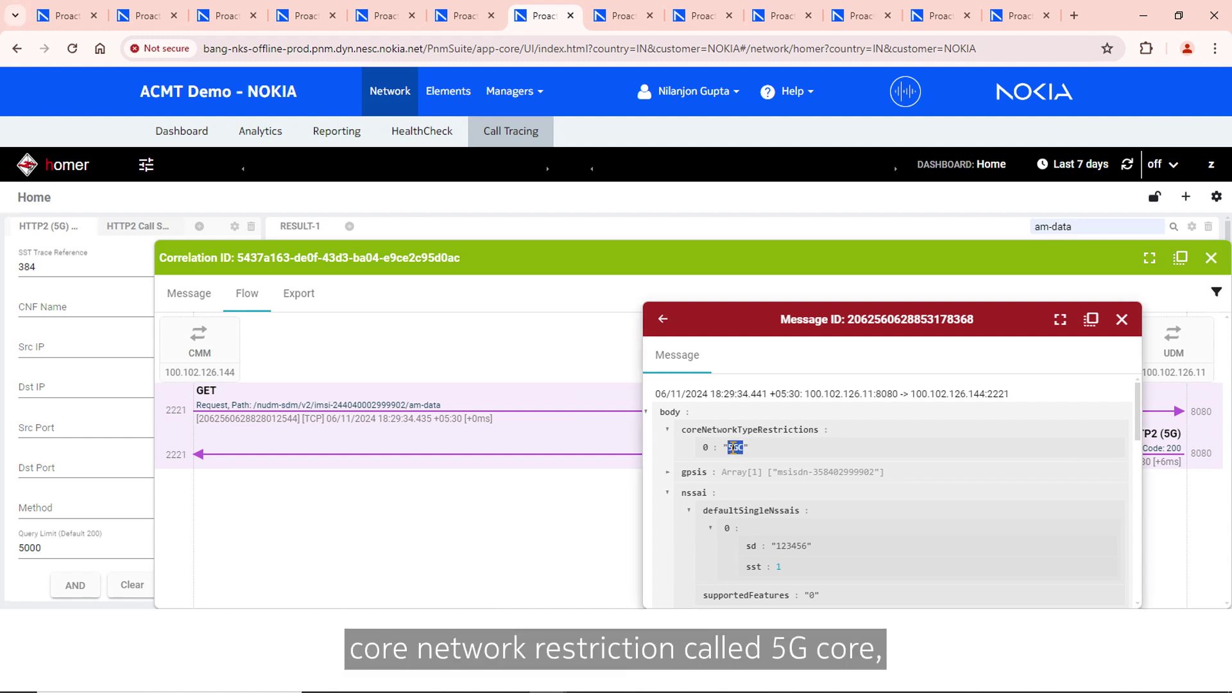
pyautogui.doubleClick(733, 447)
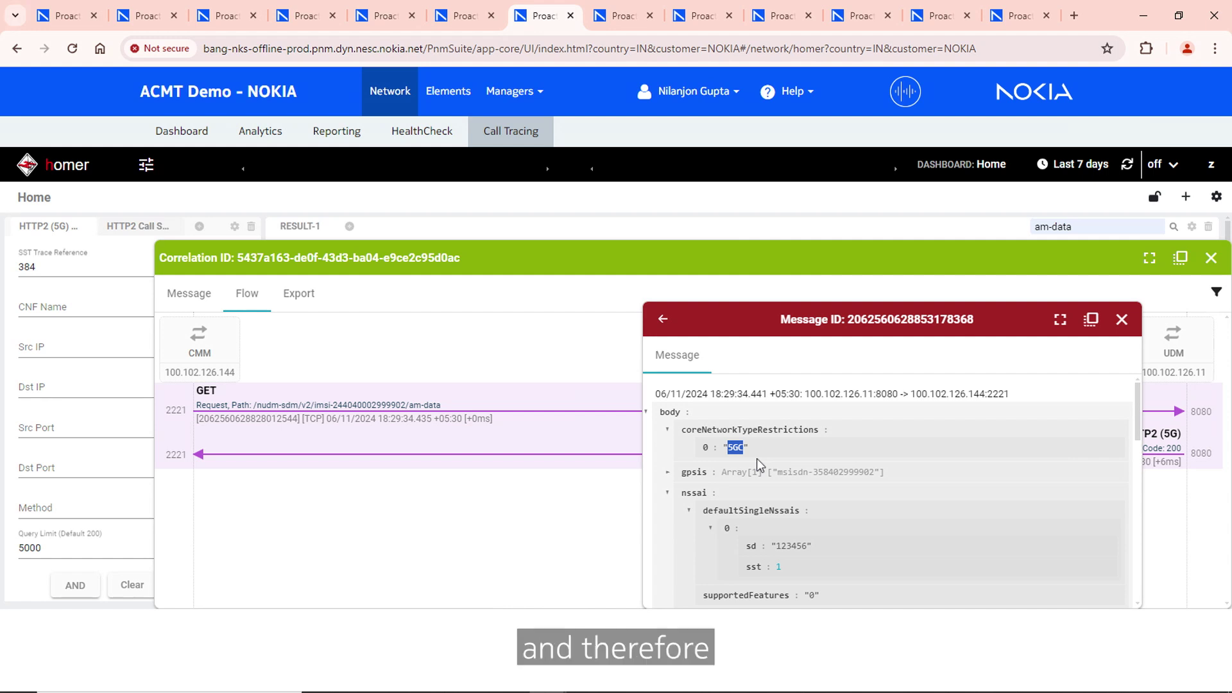
pyautogui.click(1122, 320)
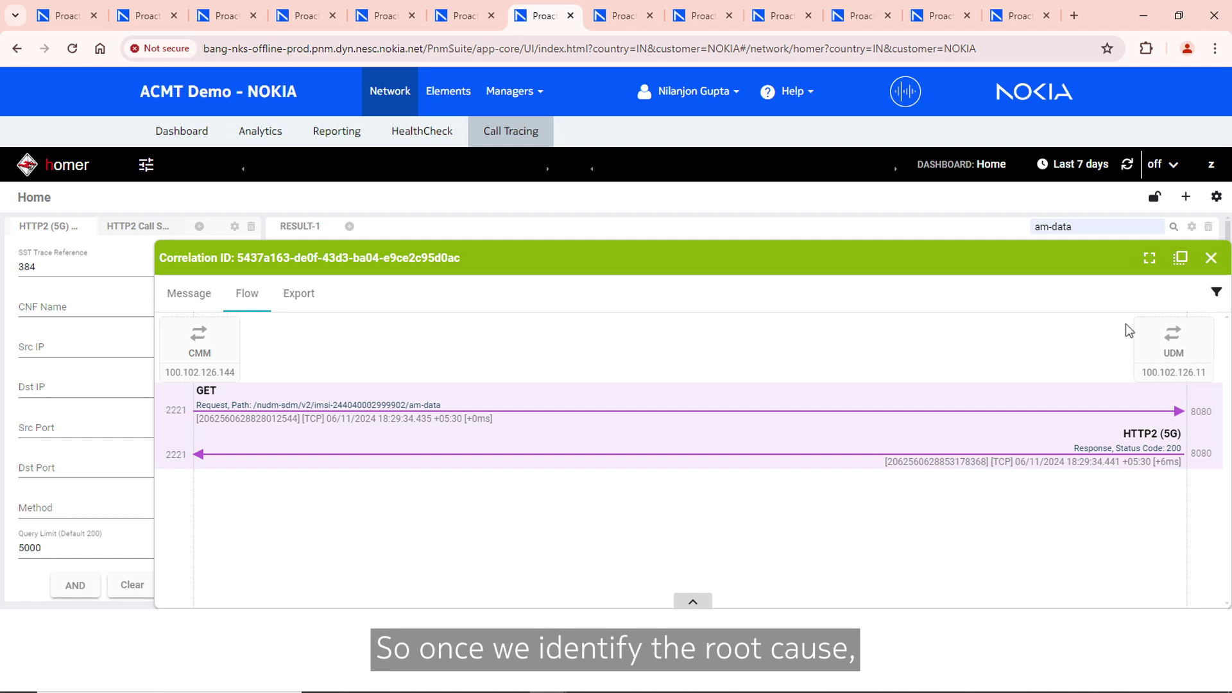
# - Switch to SoapUI and open the remove_5GC_rest test step
pyautogui.hotkey('alt', 'Tab')
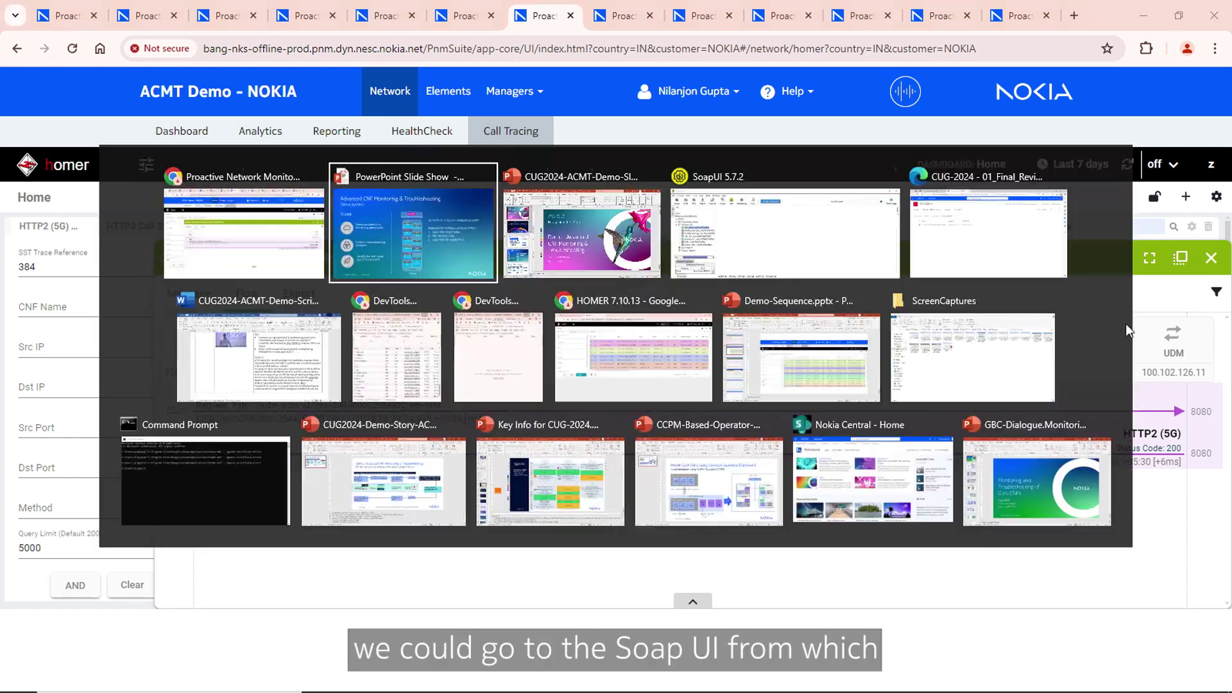
pyautogui.hotkey('alt', 'Tab')
pyautogui.hotkey('alt', 'Tab')
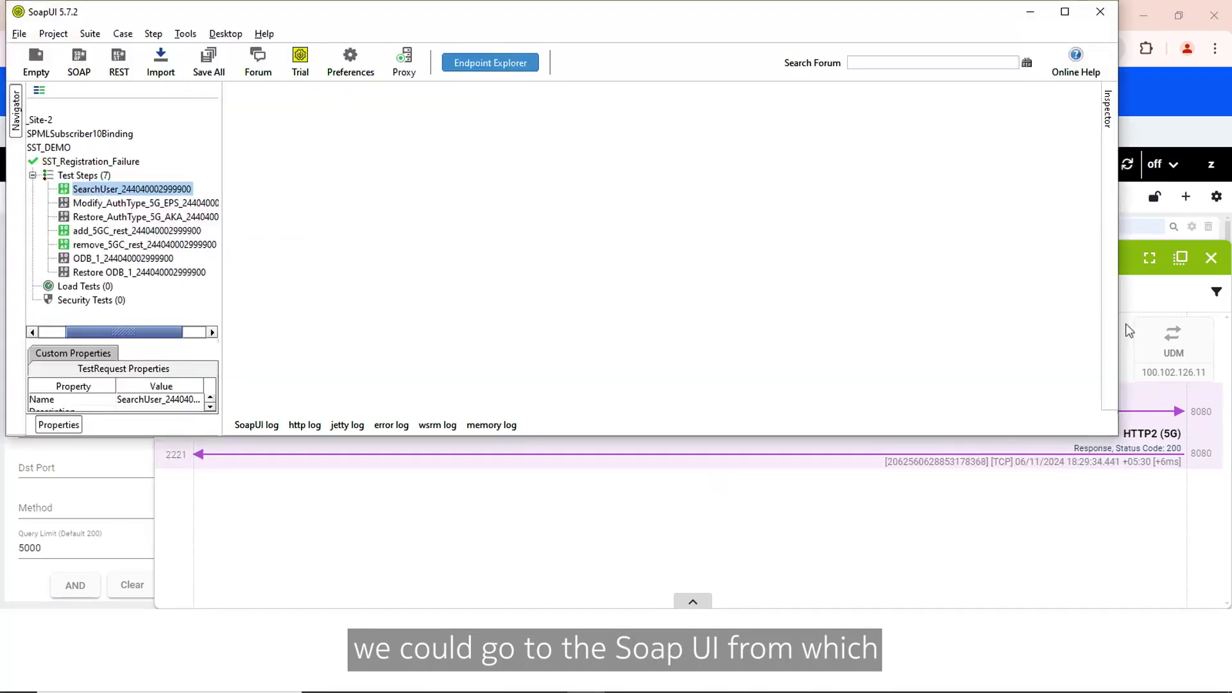
pyautogui.doubleClick(103, 245)
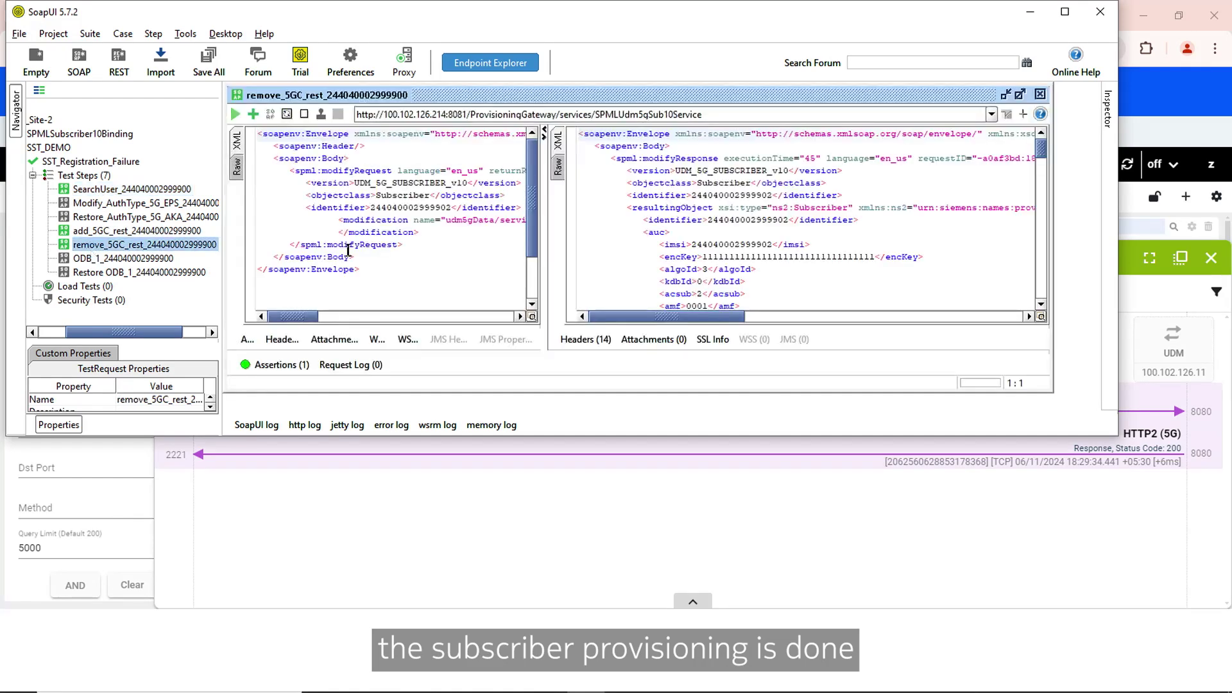
# - Send the remove_5GC_rest request, confirm HTTP 200 in 133 ms, and close the editor
pyautogui.click(236, 116)
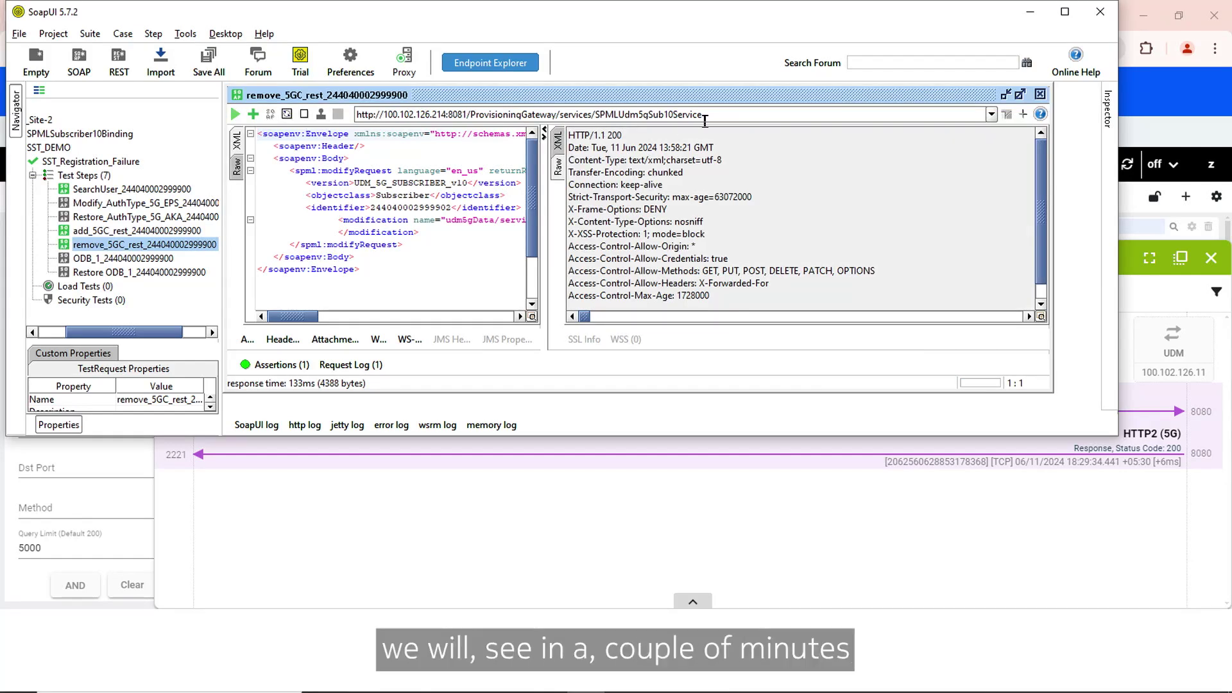
pyautogui.click(1040, 95)
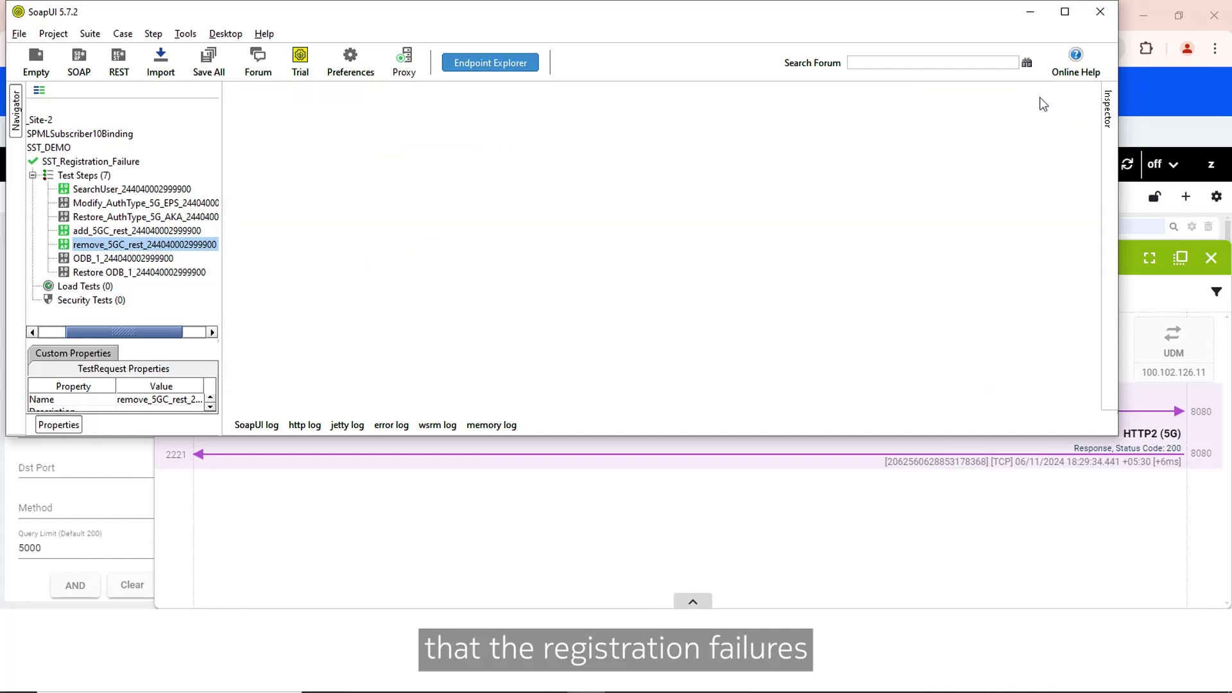
# - Put SoapUI away, close the call flow window, and return to the CMMCNF Grafana KPI dashboard
pyautogui.click(1031, 11)
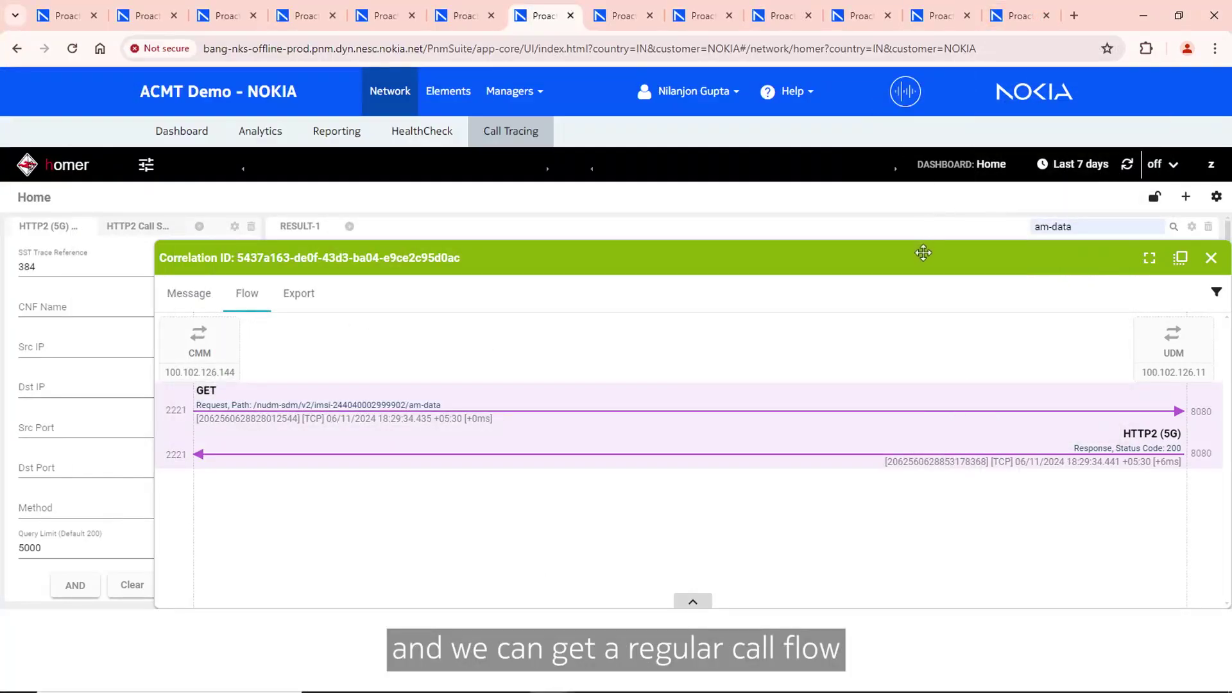
pyautogui.moveTo(924, 253); pyautogui.dragTo(823, 238)
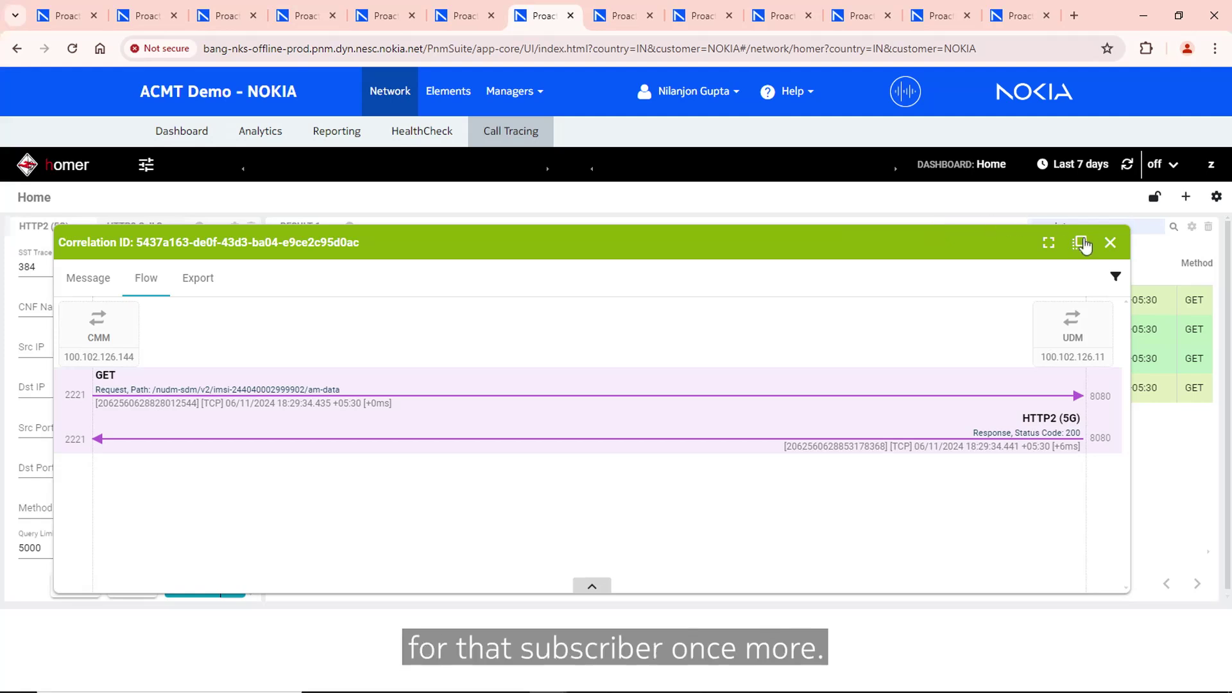
pyautogui.click(1110, 242)
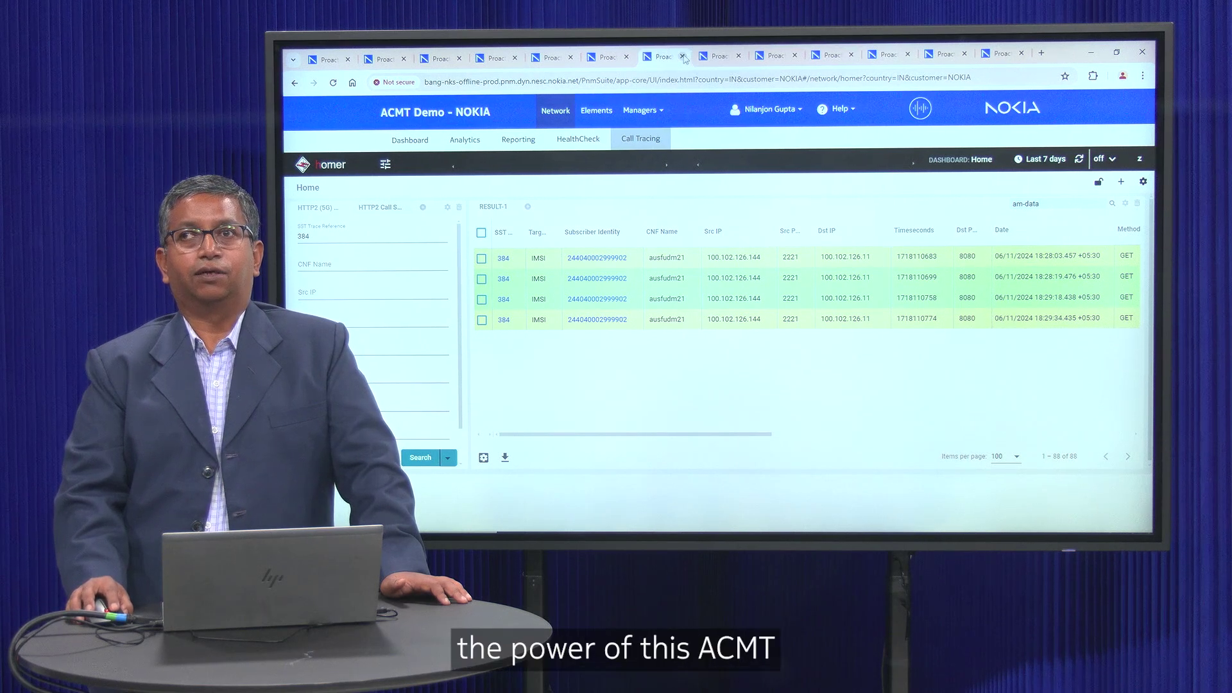
pyautogui.click(720, 54)
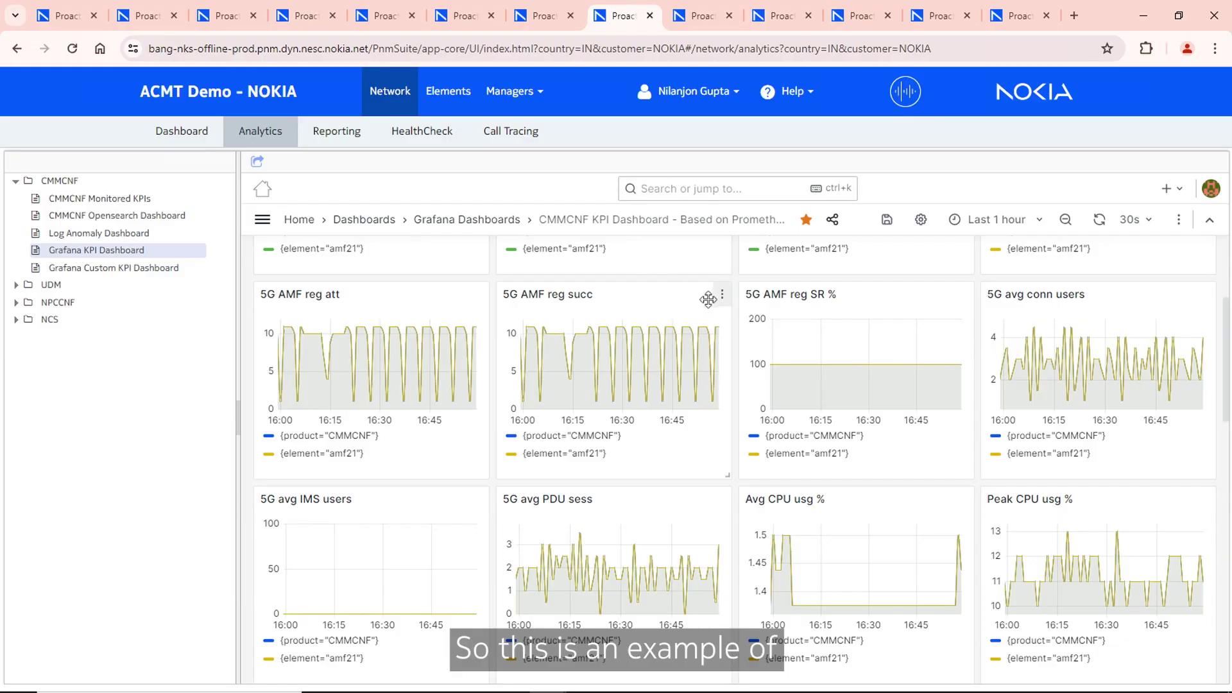
pyautogui.moveTo(860, 352)
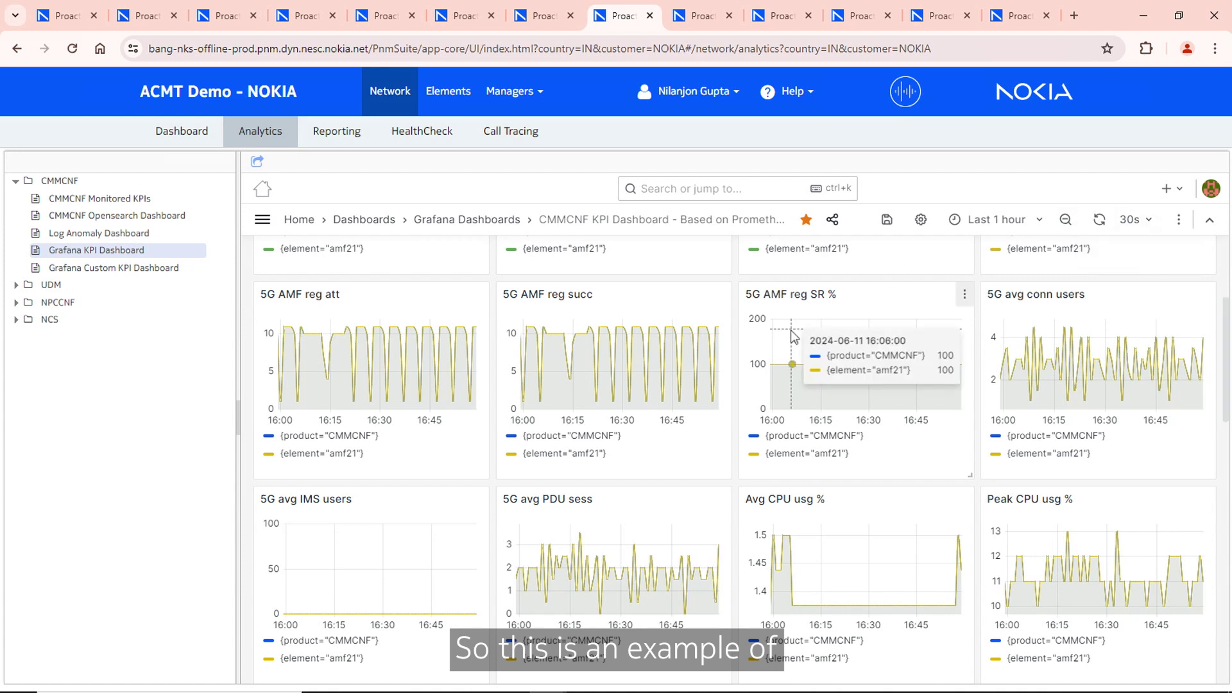
pyautogui.moveTo(643, 354)
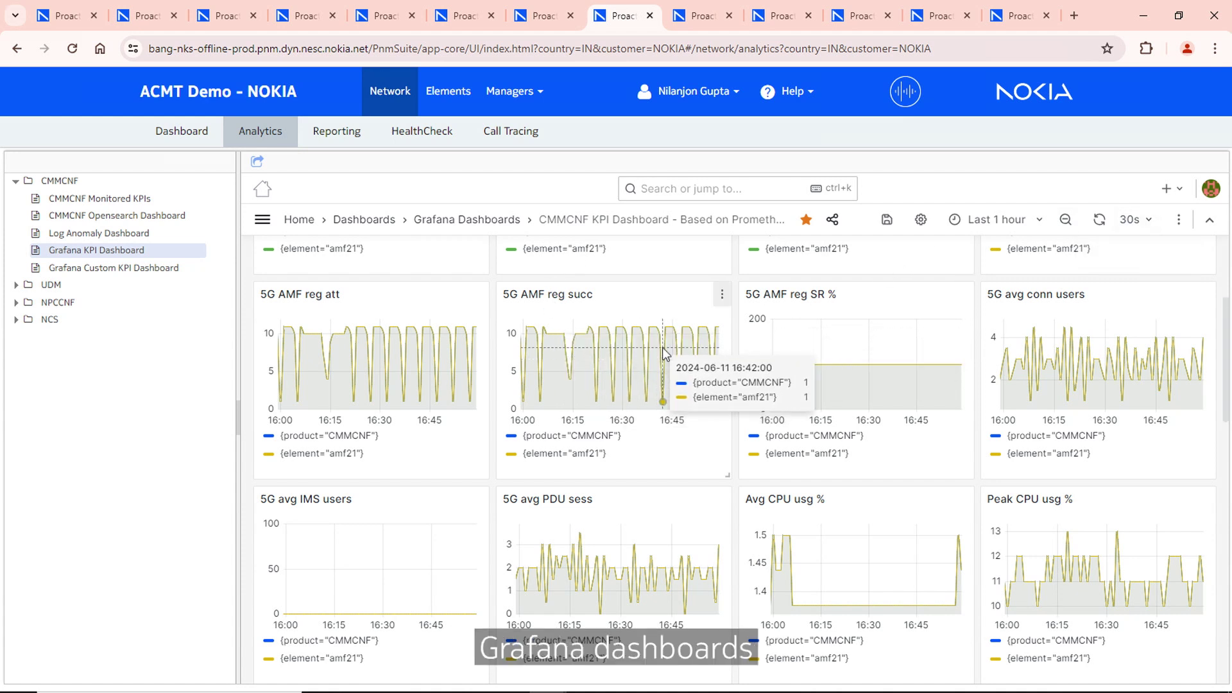
pyautogui.moveTo(793, 353)
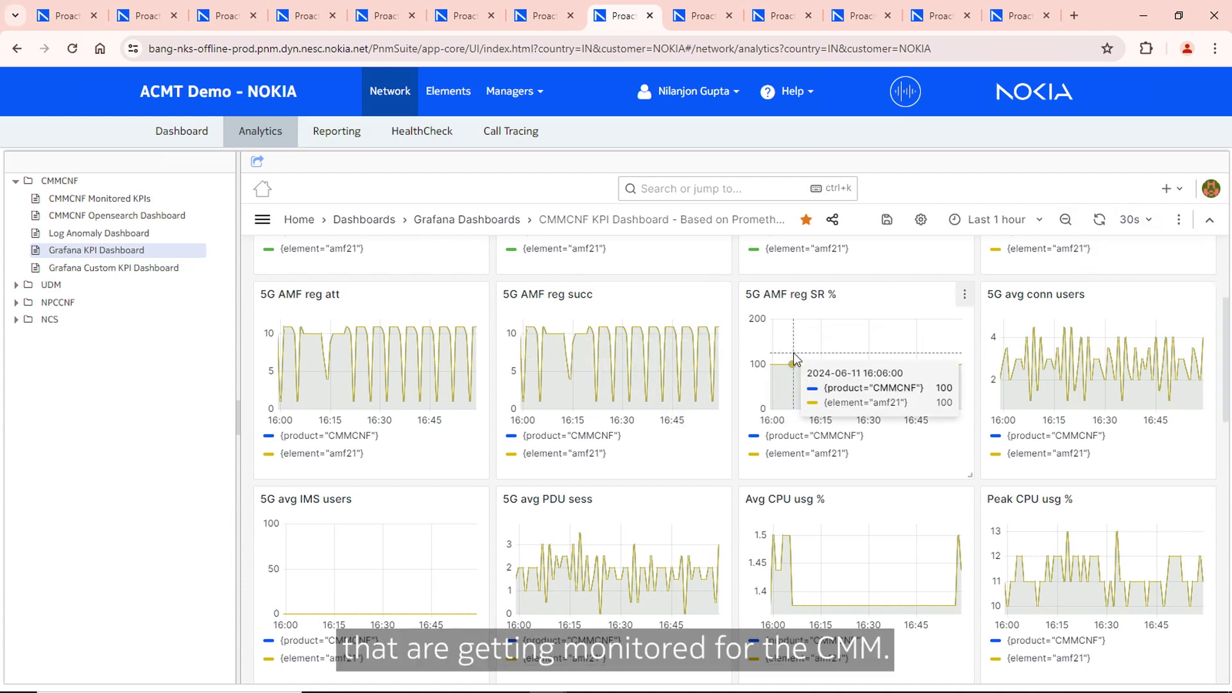
pyautogui.scroll(-10, 793, 353)
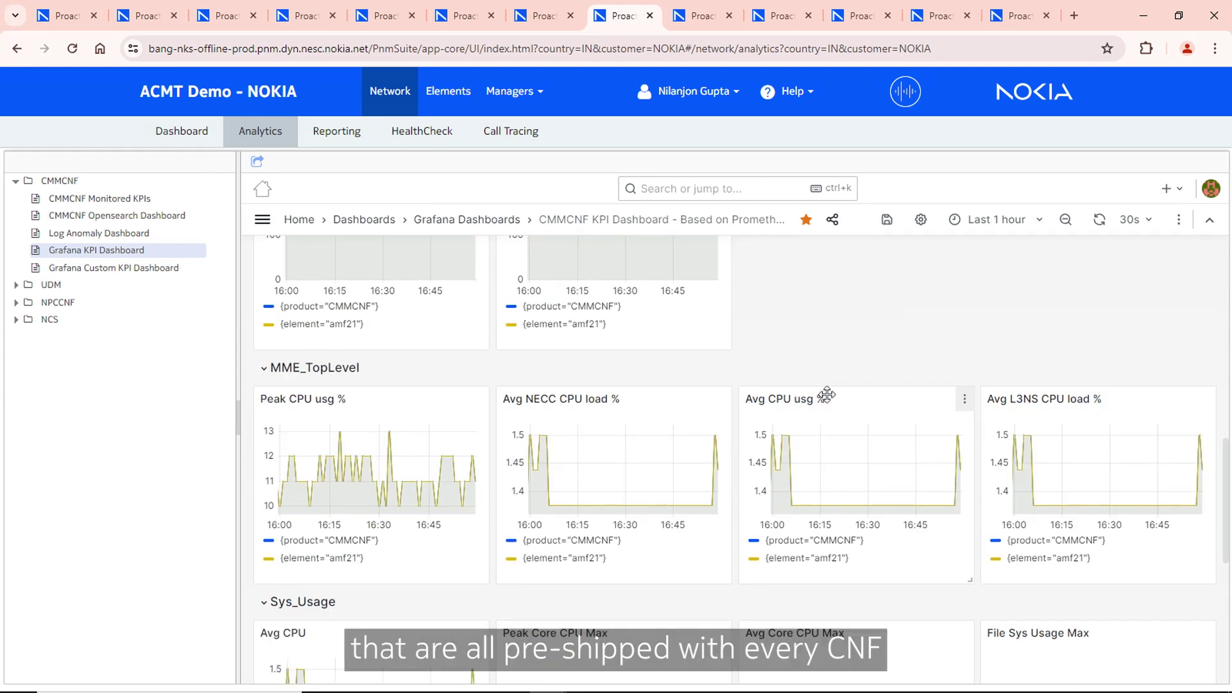
pyautogui.scroll(-3, 827, 394)
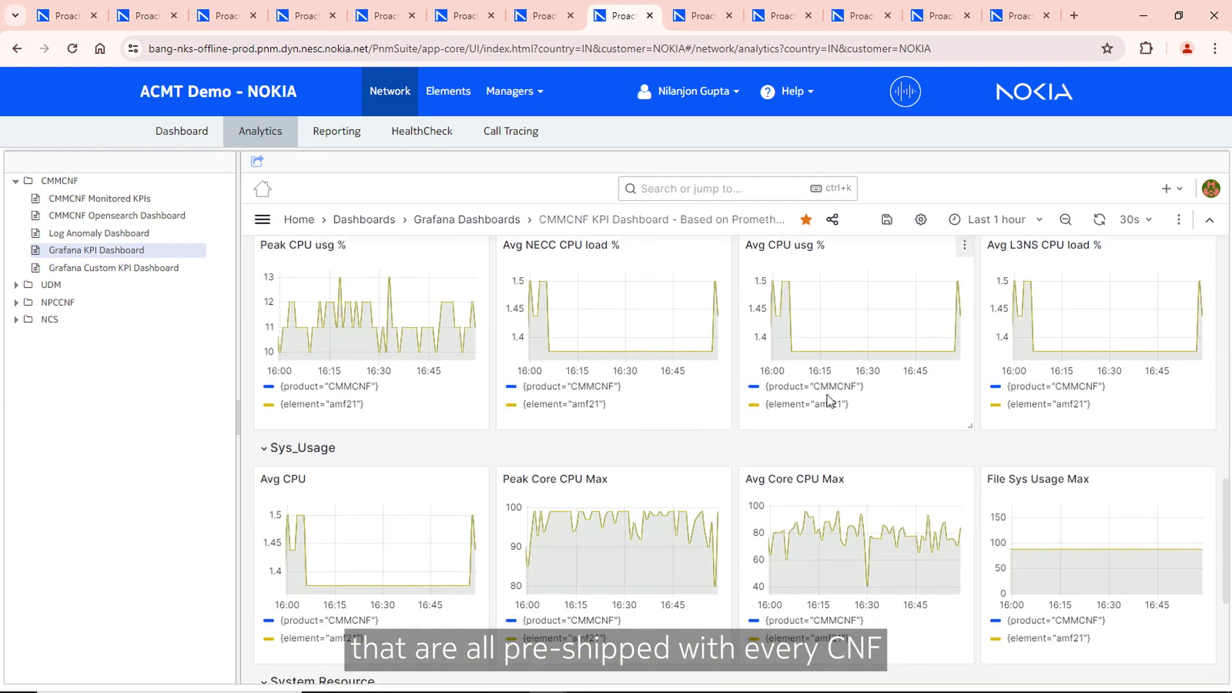
pyautogui.scroll(-5, 827, 394)
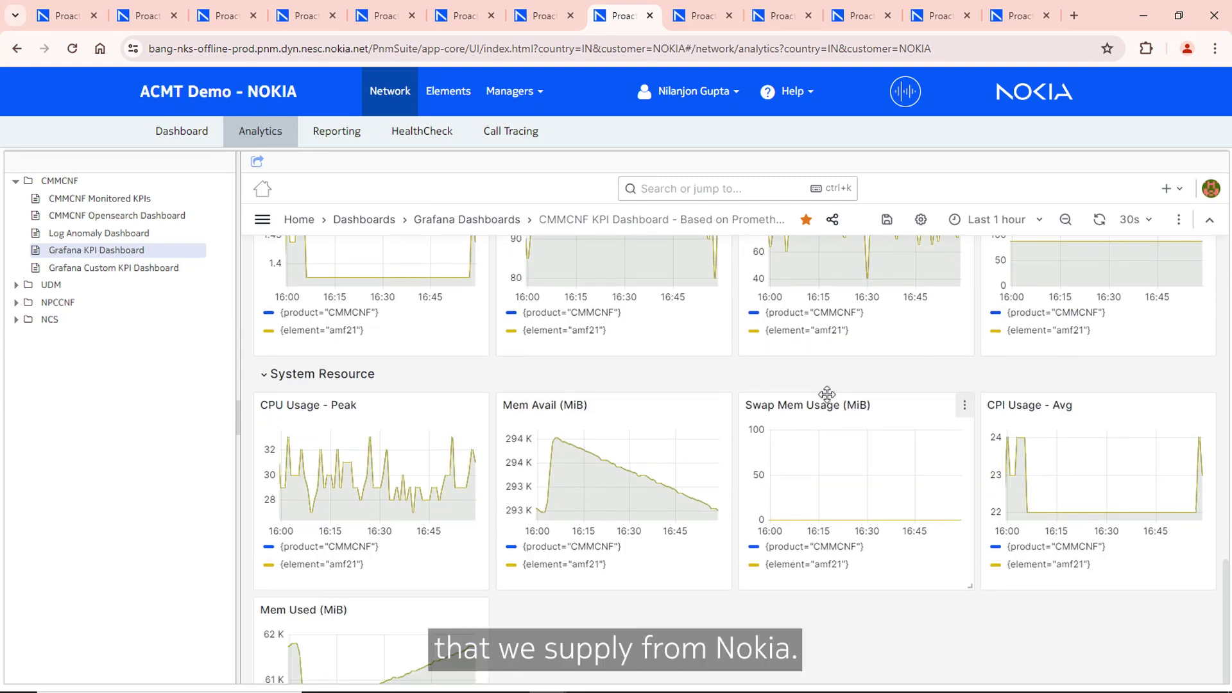
pyautogui.scroll(13, 826, 394)
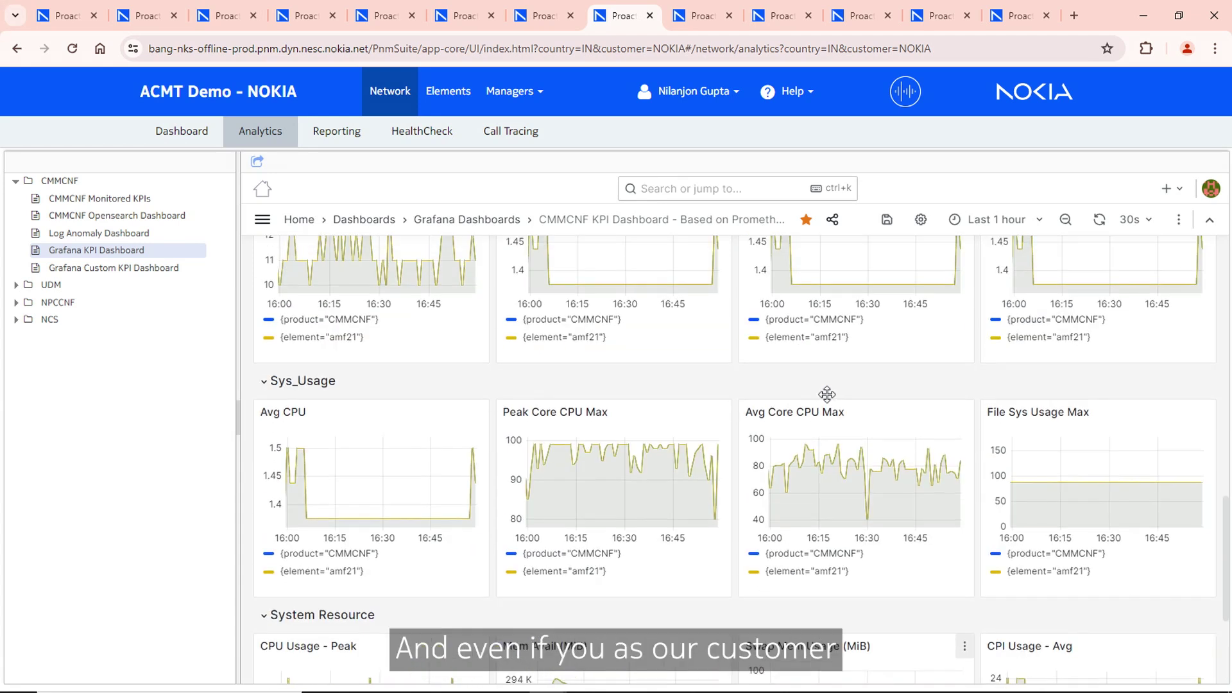
pyautogui.scroll(5, 827, 396)
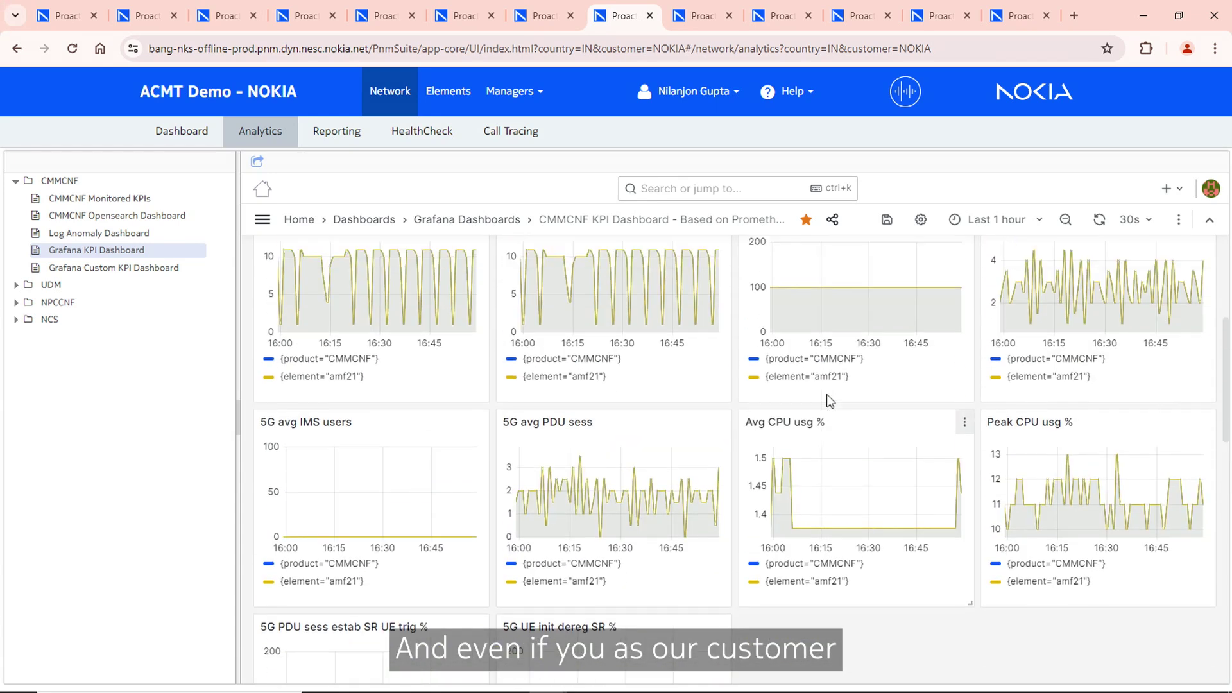
pyautogui.scroll(3, 827, 394)
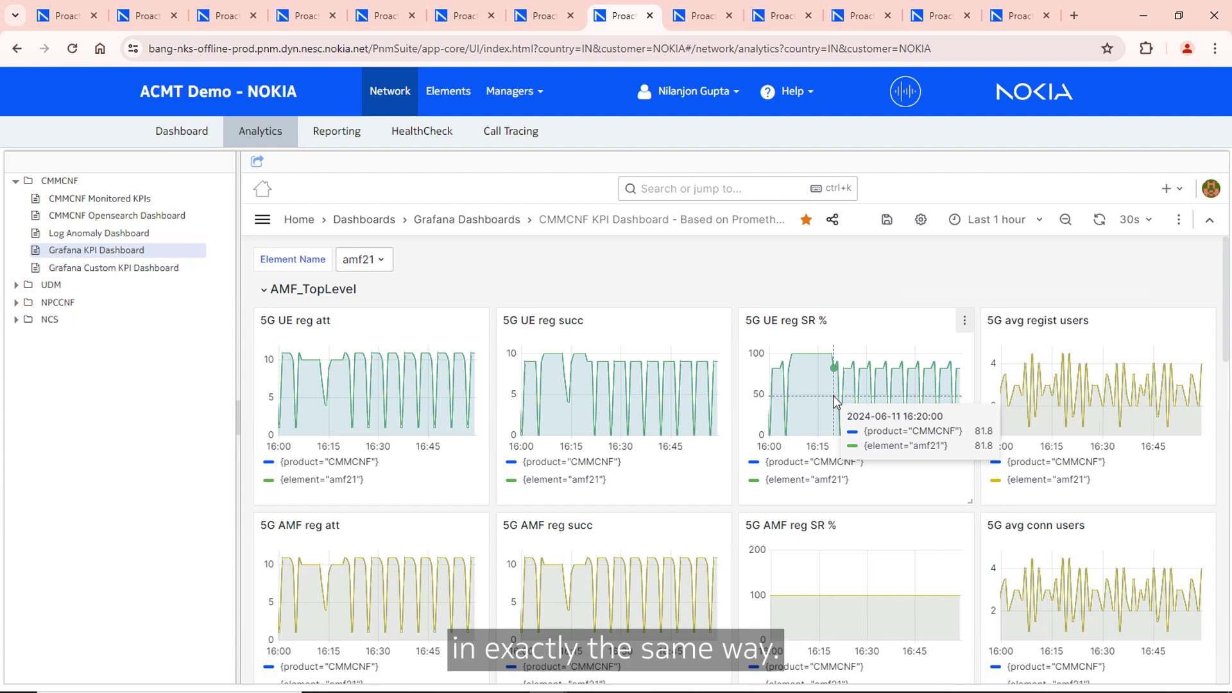
pyautogui.click(786, 17)
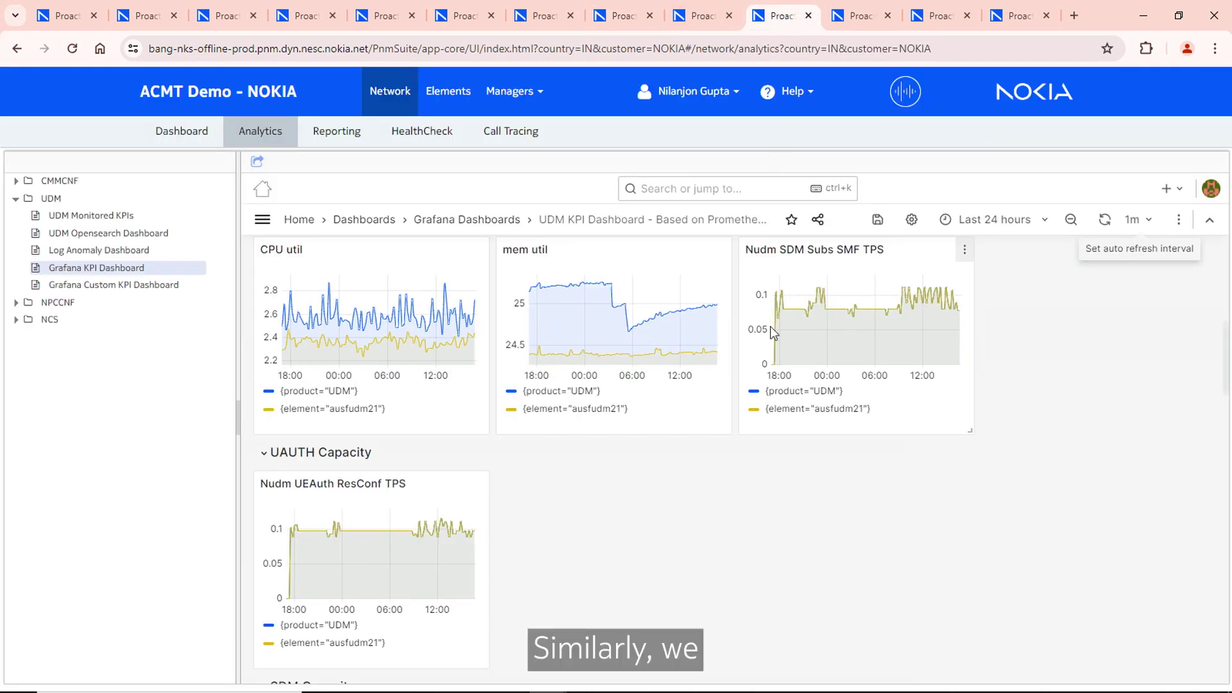
pyautogui.scroll(6, 828, 421)
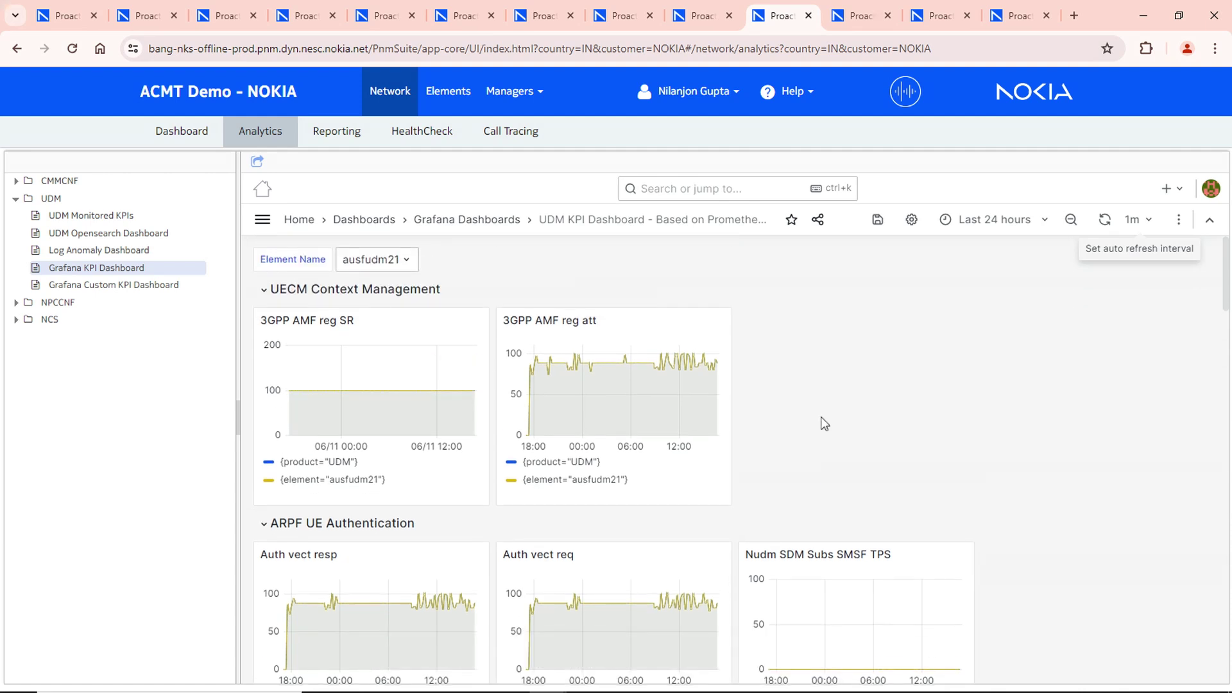
pyautogui.scroll(-3, 824, 423)
pyautogui.scroll(-3, 823, 422)
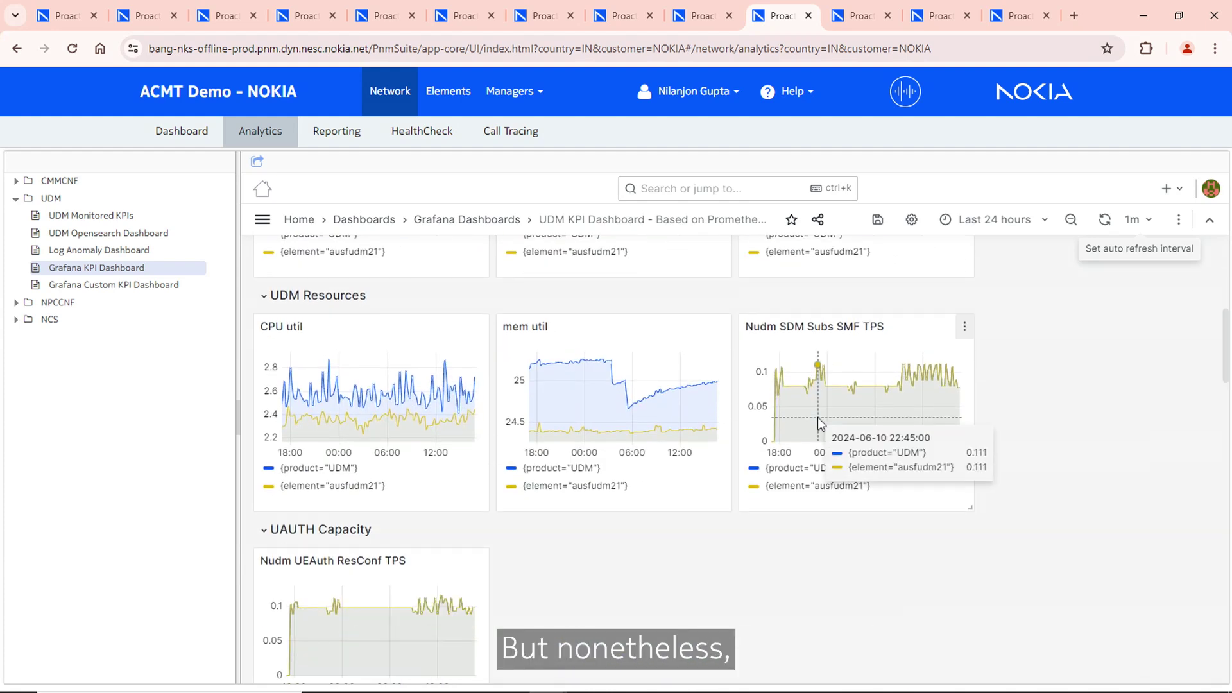
pyautogui.scroll(-2, 696, 448)
pyautogui.scroll(-2, 696, 449)
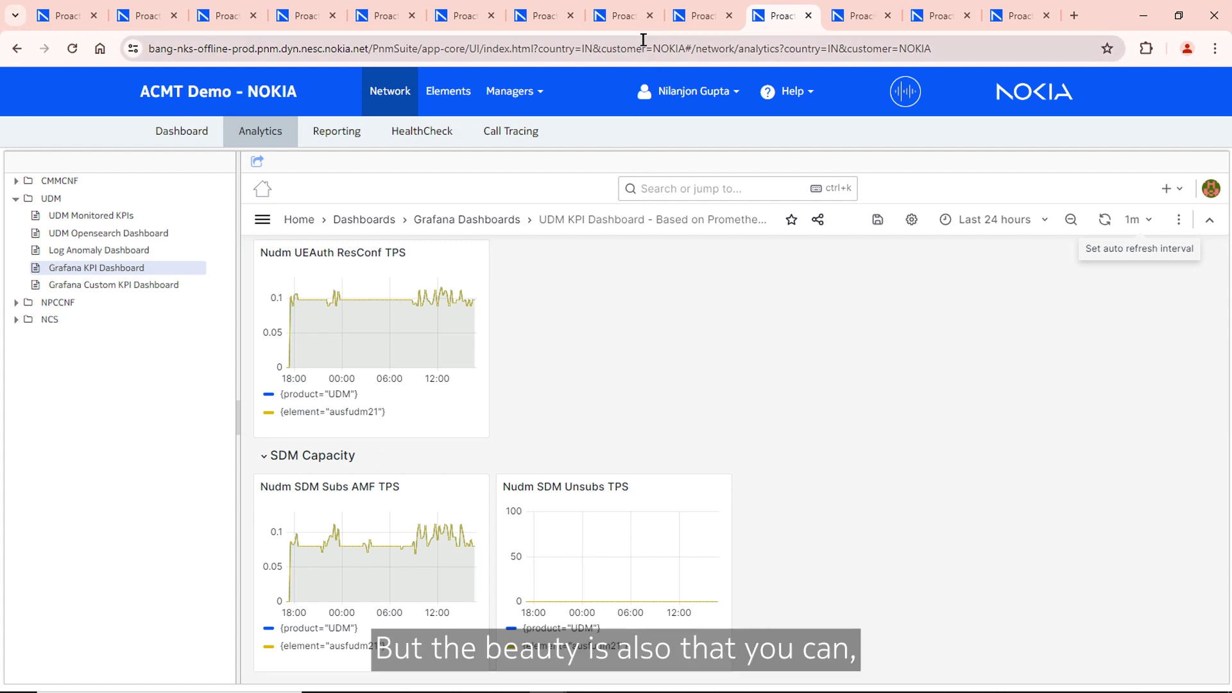
pyautogui.click(612, 13)
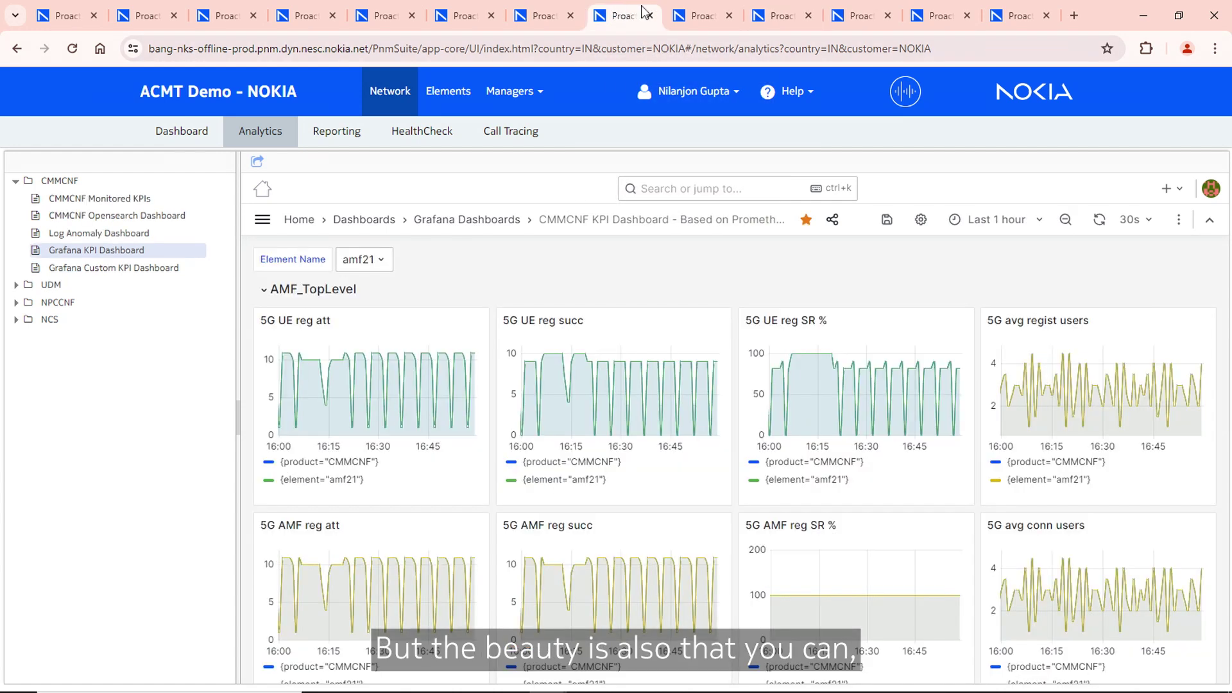
# - Review the CMMCNF panel editor's peak CPU usage query and panel options
pyautogui.click(711, 14)
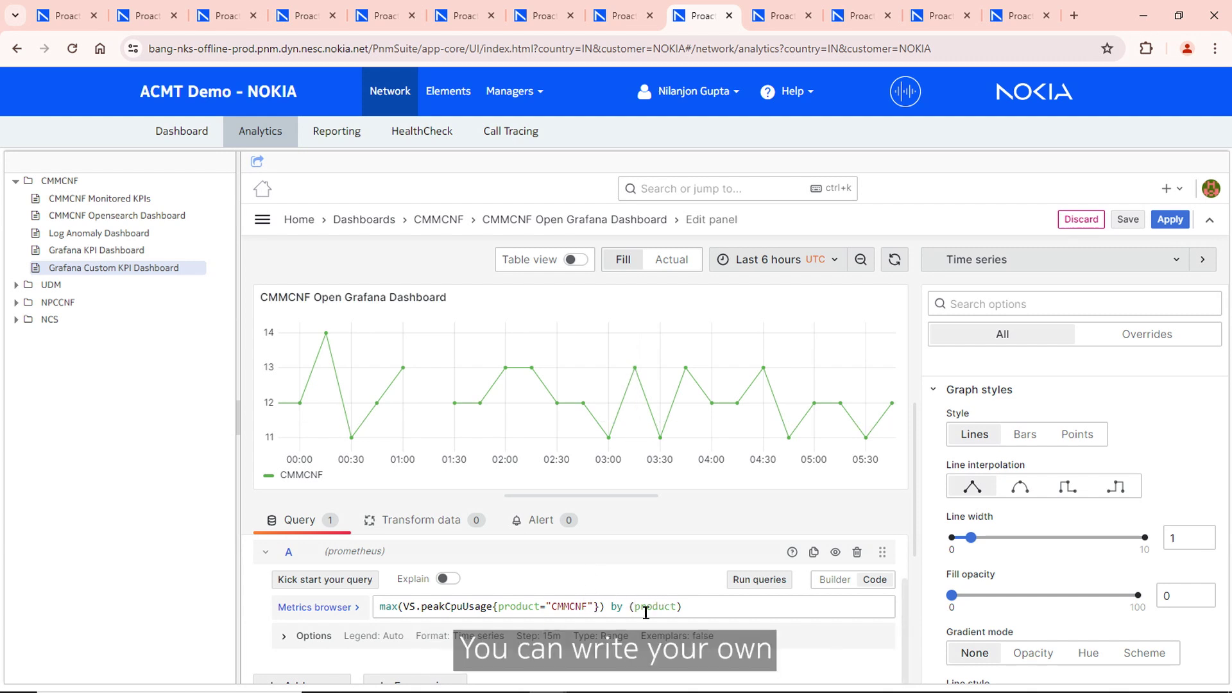
pyautogui.scroll(-5, 1025, 491)
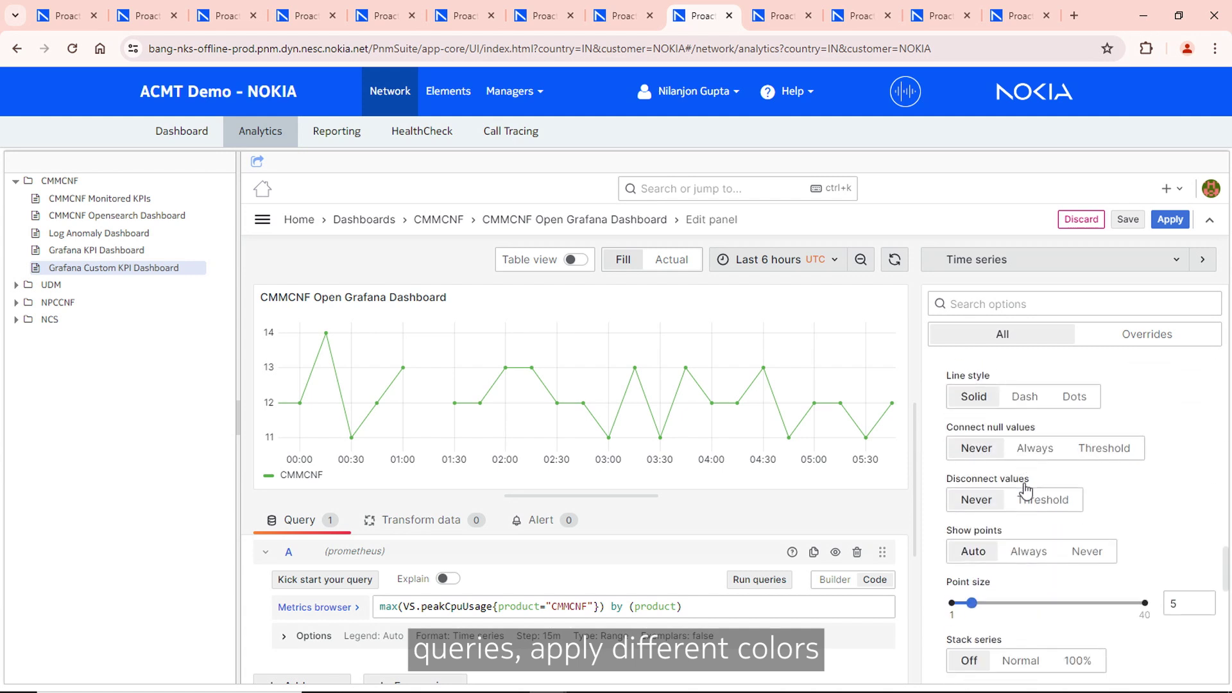
pyautogui.scroll(-5, 1025, 491)
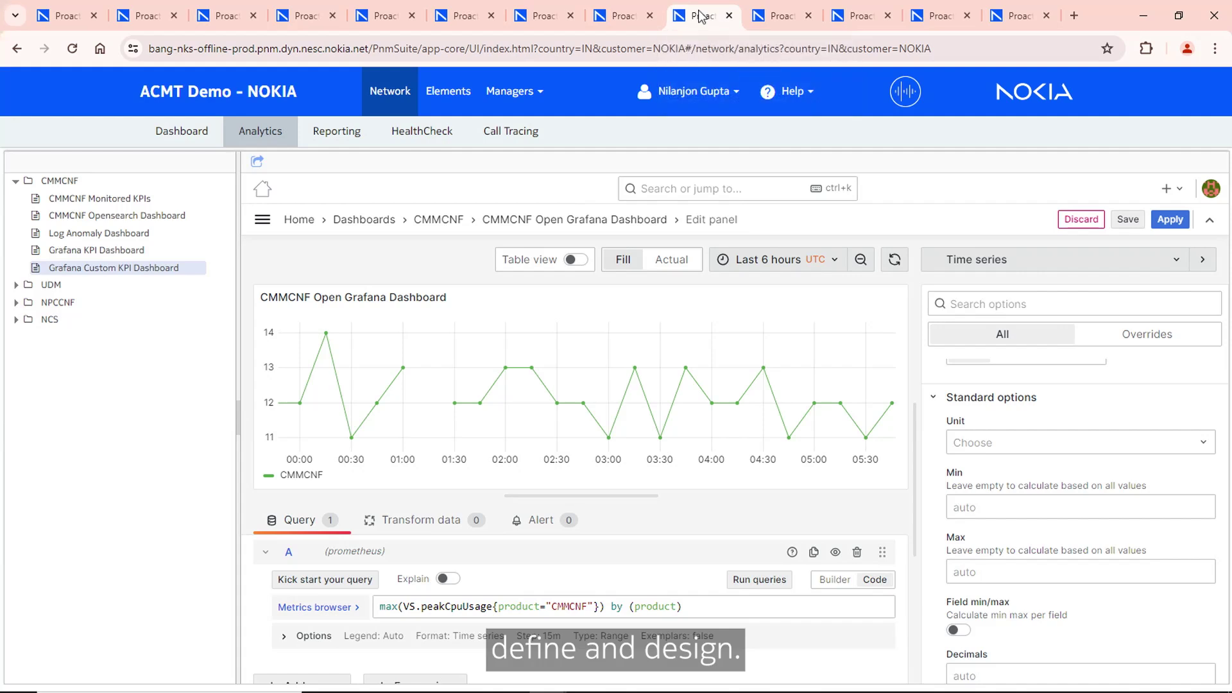
# - Review the kube-state-metrics and Kubernetes Cluster Monitoring dashboards, then the NPC OpenSearch log dashboard
pyautogui.click(874, 16)
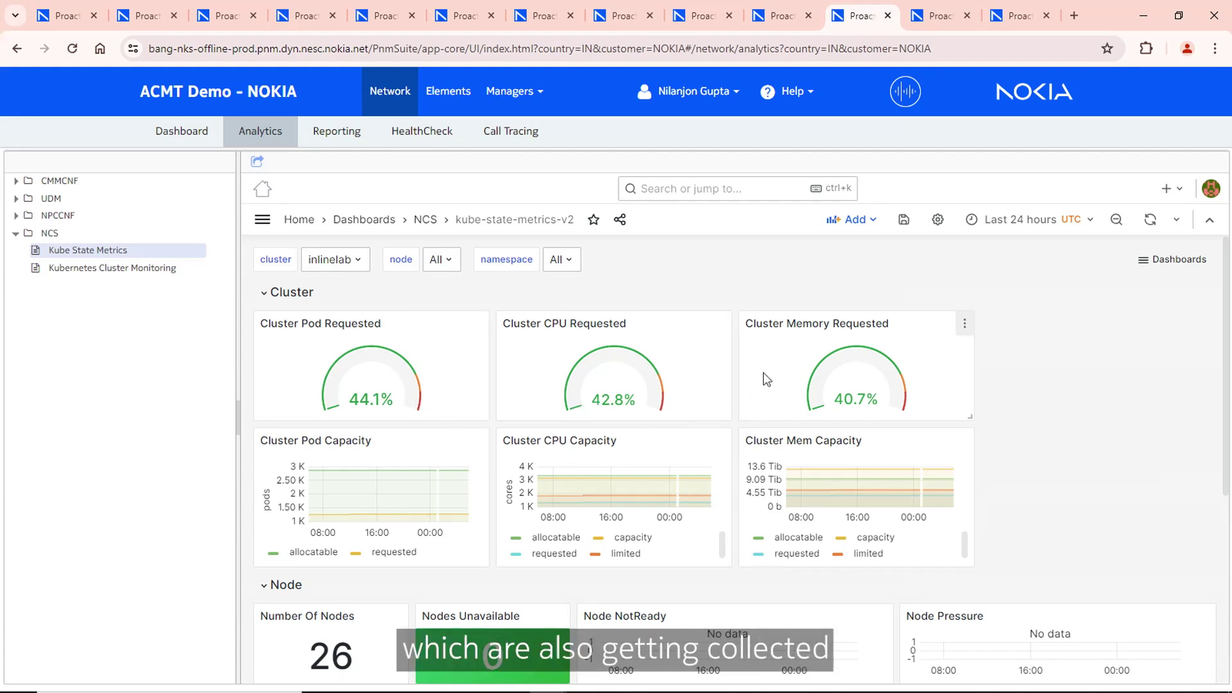
pyautogui.click(936, 14)
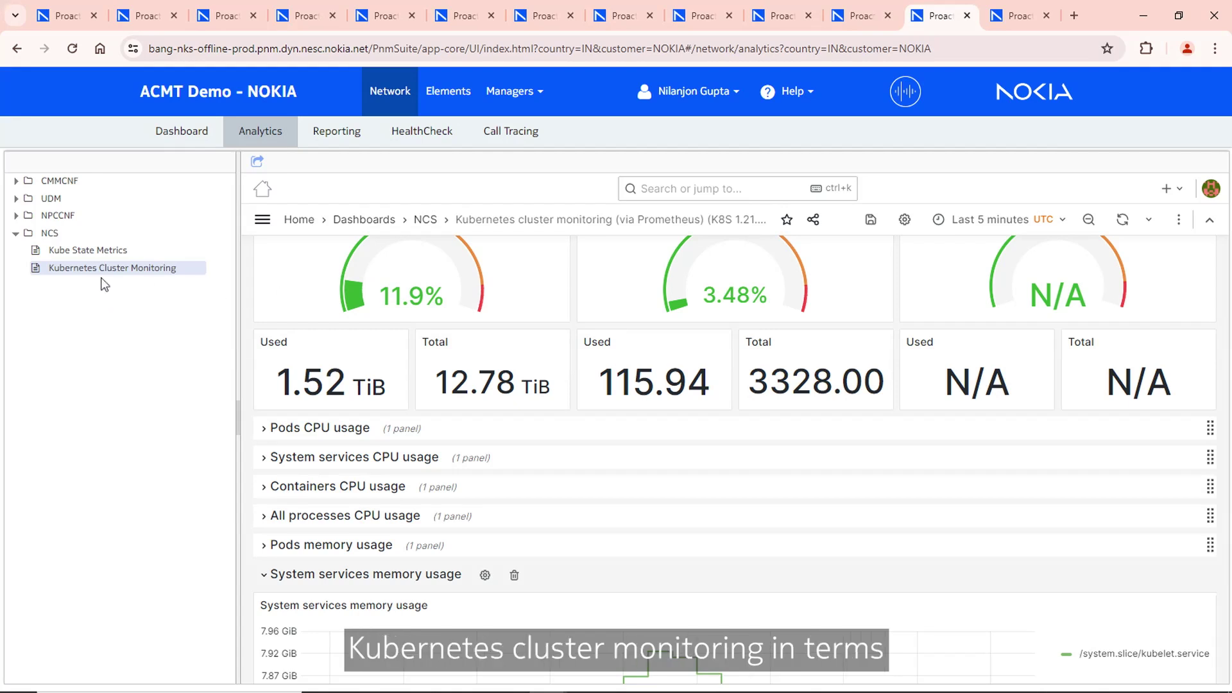
pyautogui.scroll(3, 397, 376)
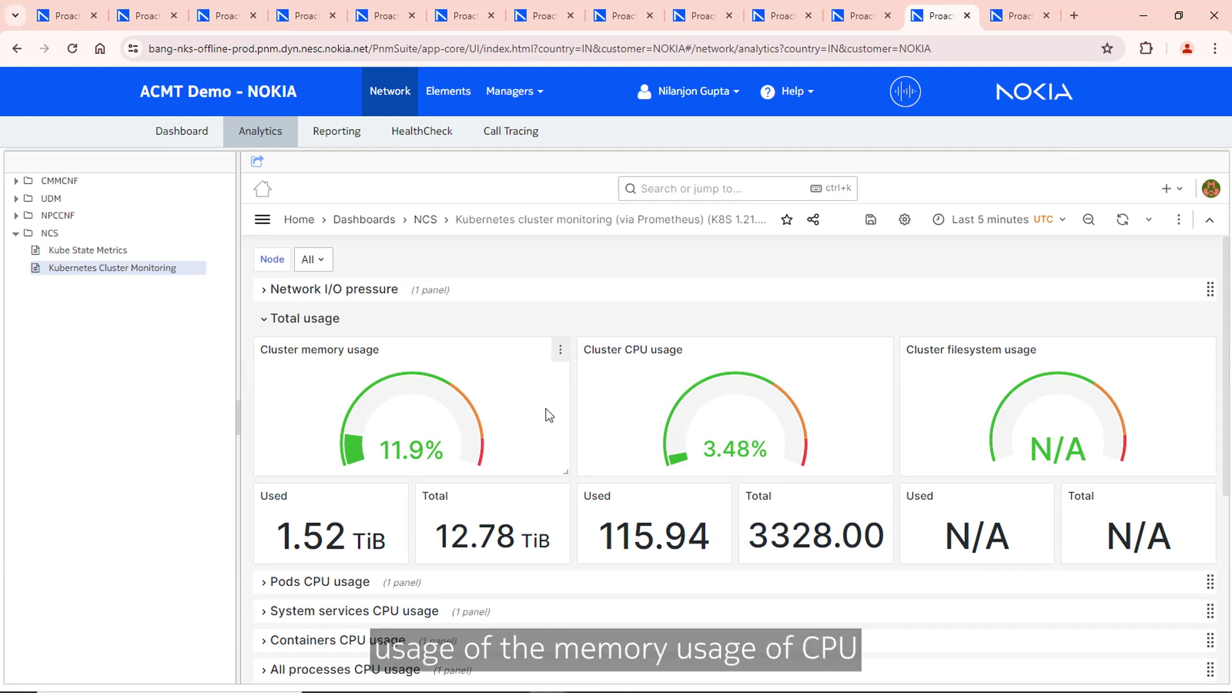
pyautogui.scroll(-3, 722, 475)
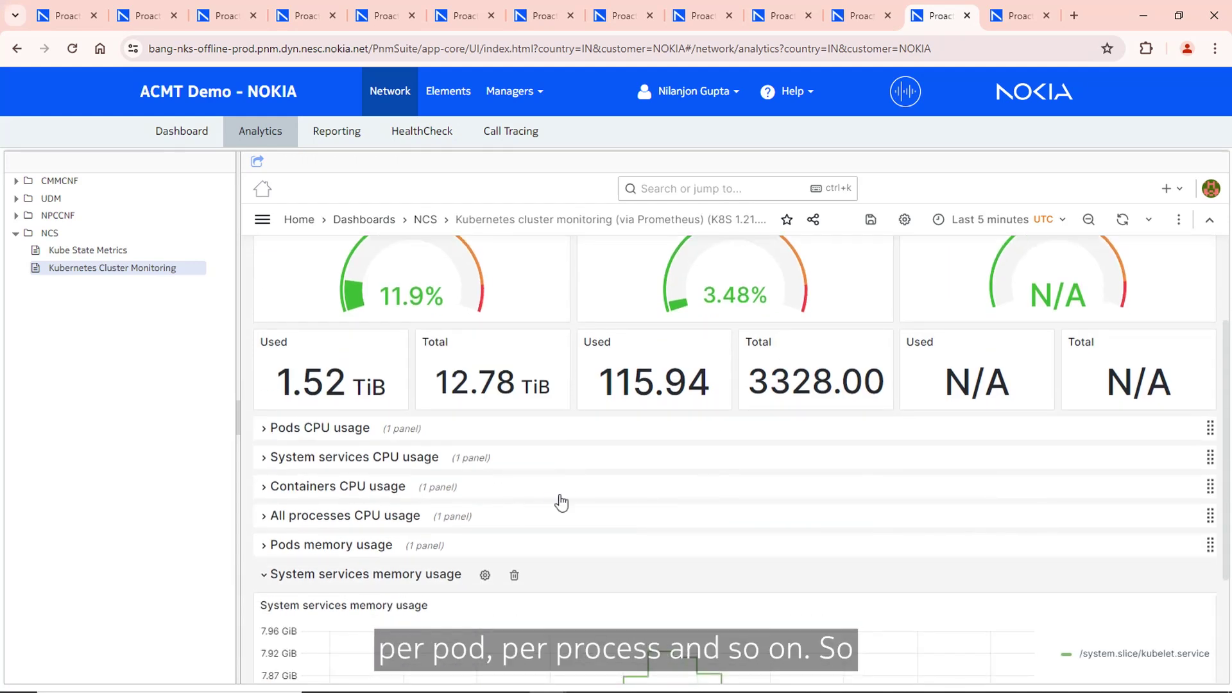
pyautogui.scroll(3, 558, 503)
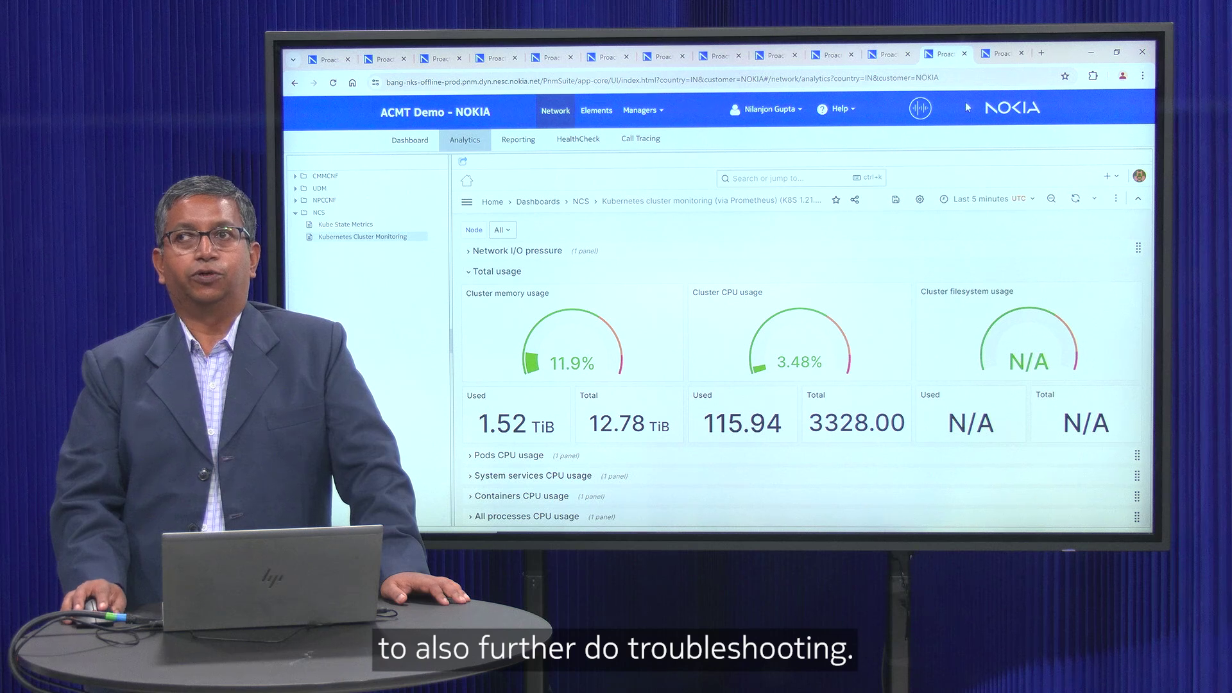
pyautogui.click(1002, 52)
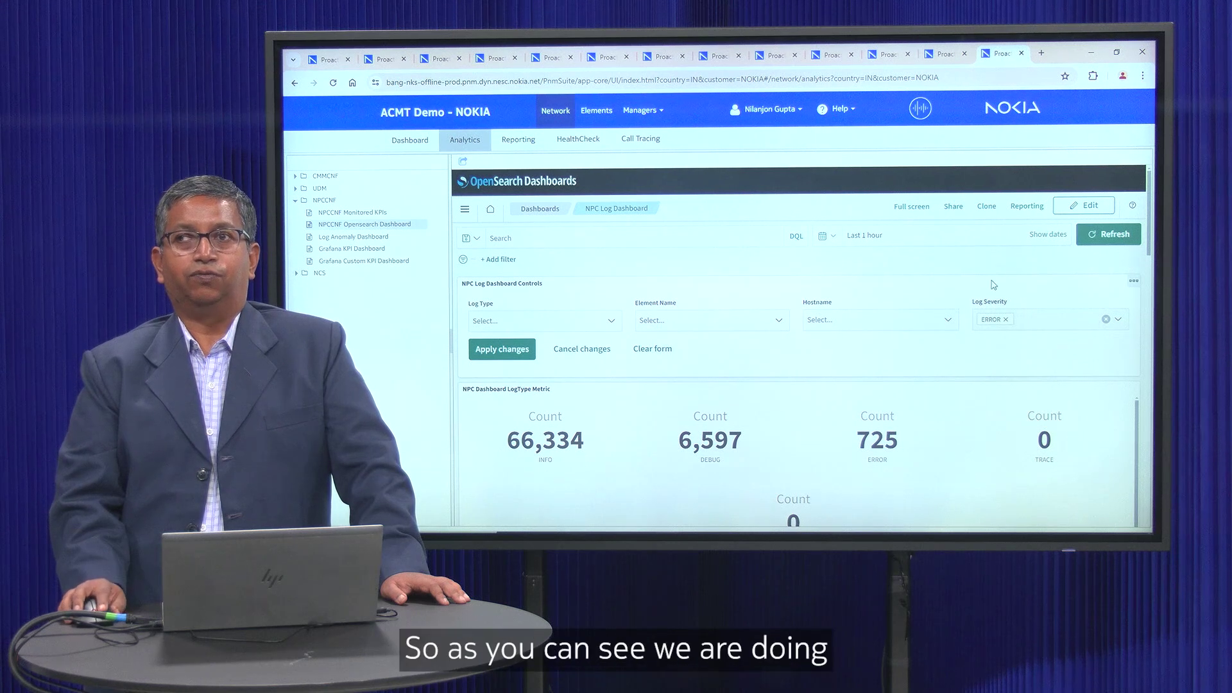
# - Refresh log counts to 972 errors and open details of the 16:29:57 SPSServer.log timeout entry
pyautogui.click(1111, 243)
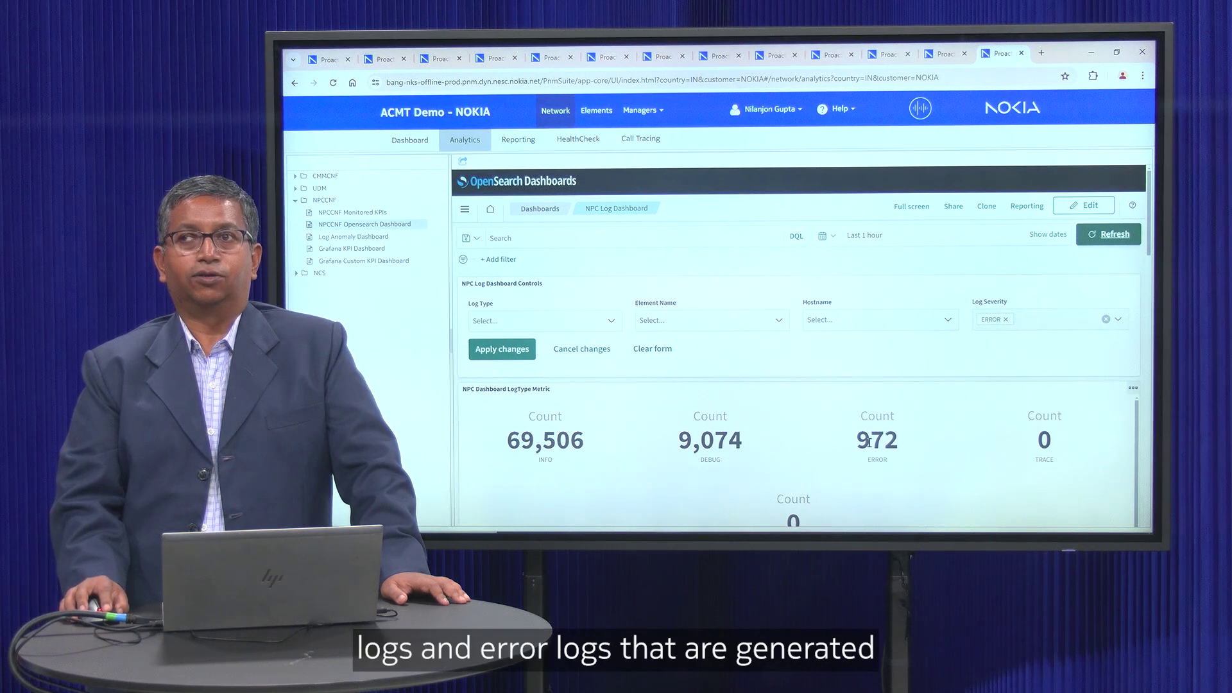
pyautogui.scroll(-1, 950, 426)
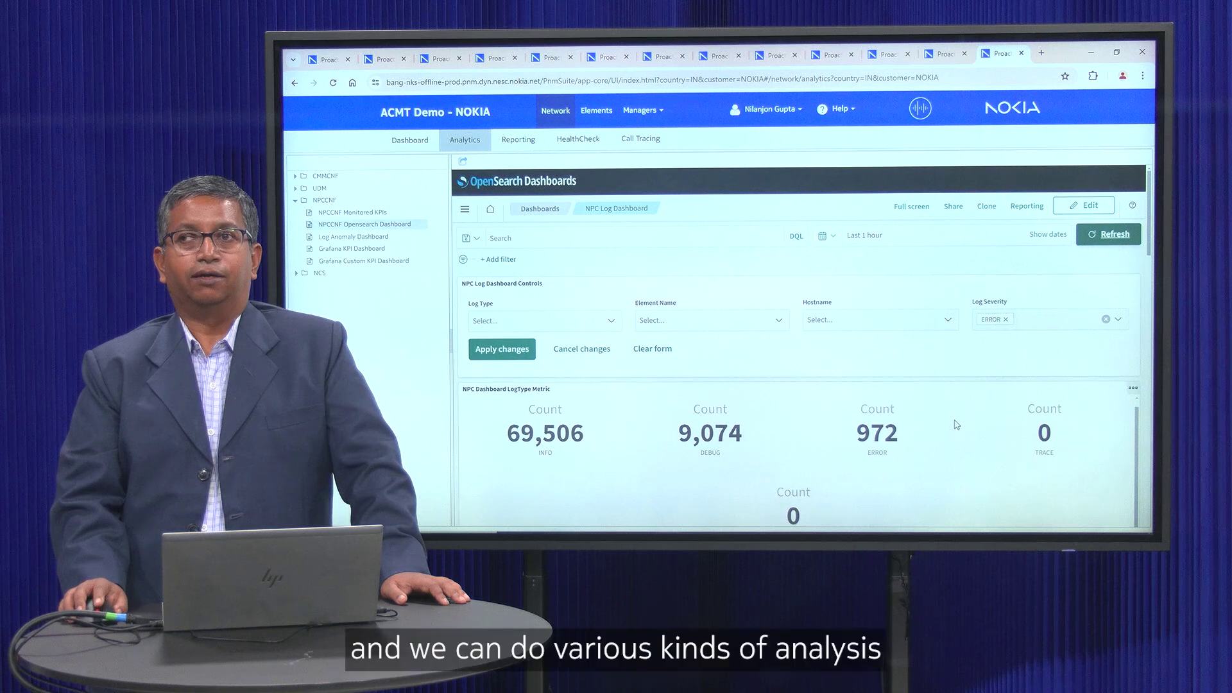
pyautogui.scroll(-5, 892, 343)
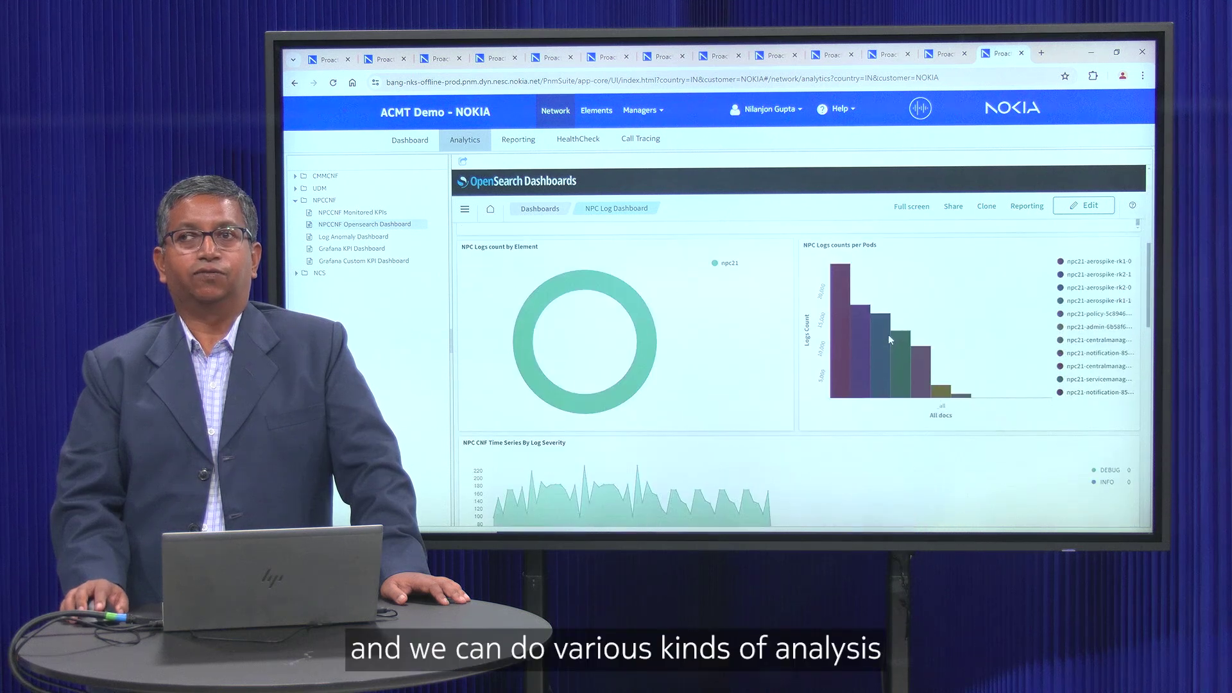
pyautogui.scroll(-3, 891, 341)
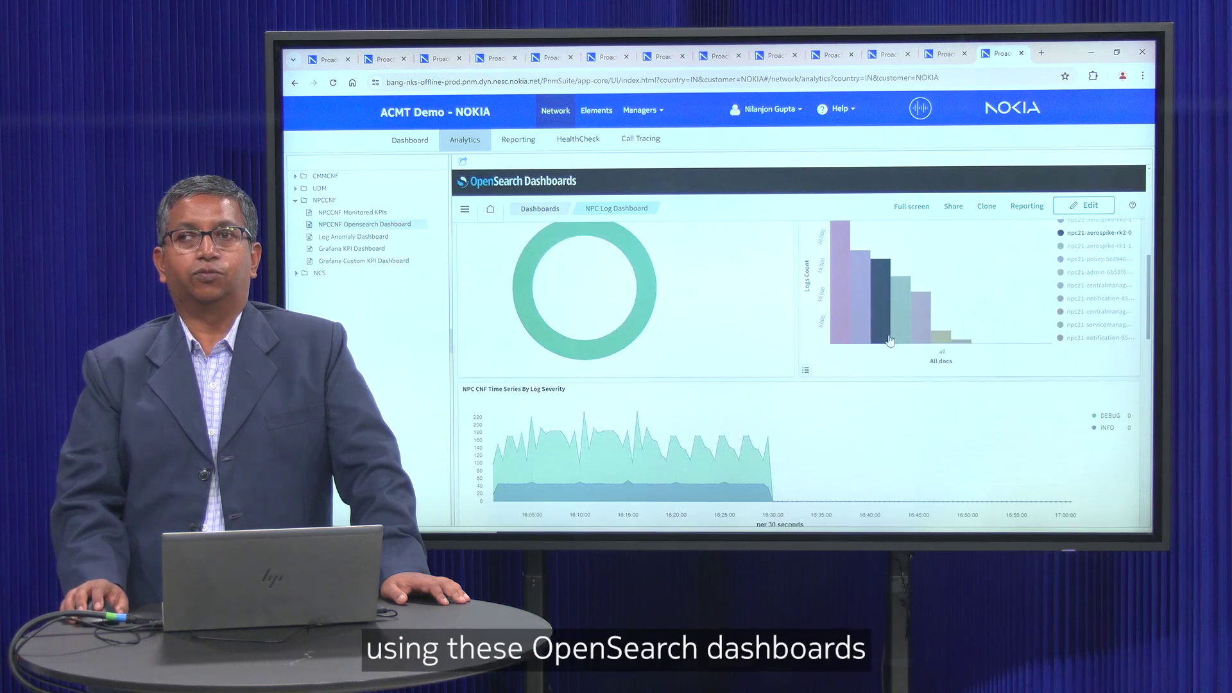
pyautogui.scroll(-2, 891, 341)
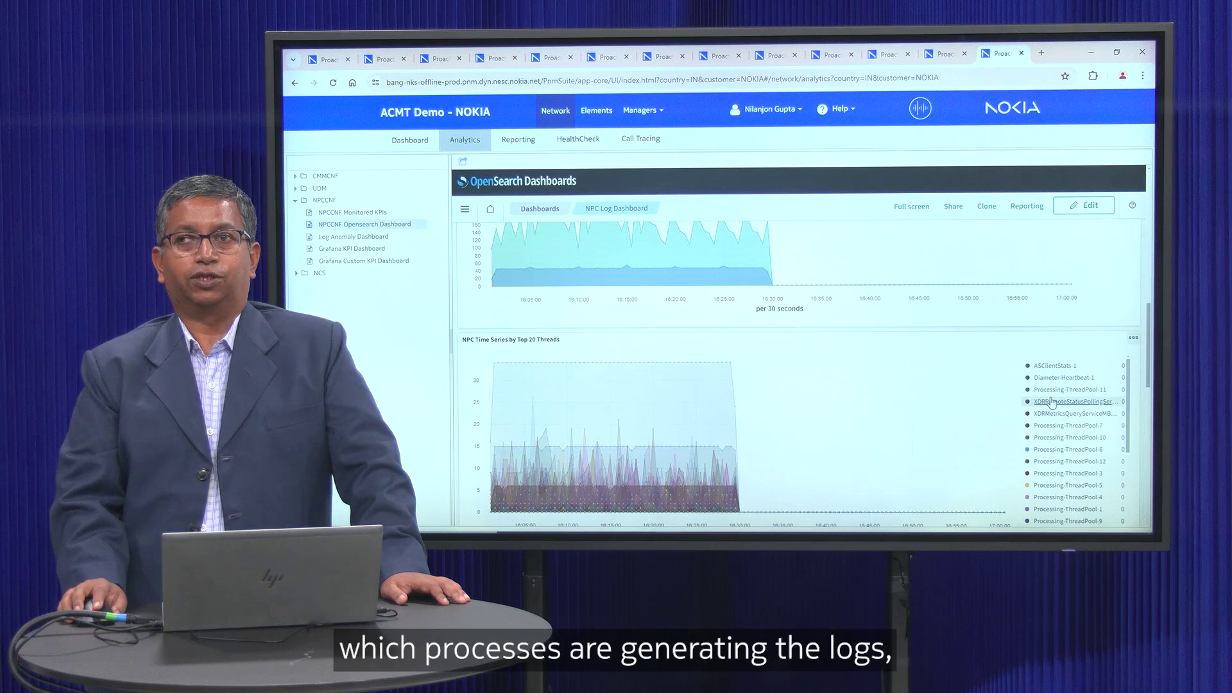
pyautogui.scroll(-3, 828, 405)
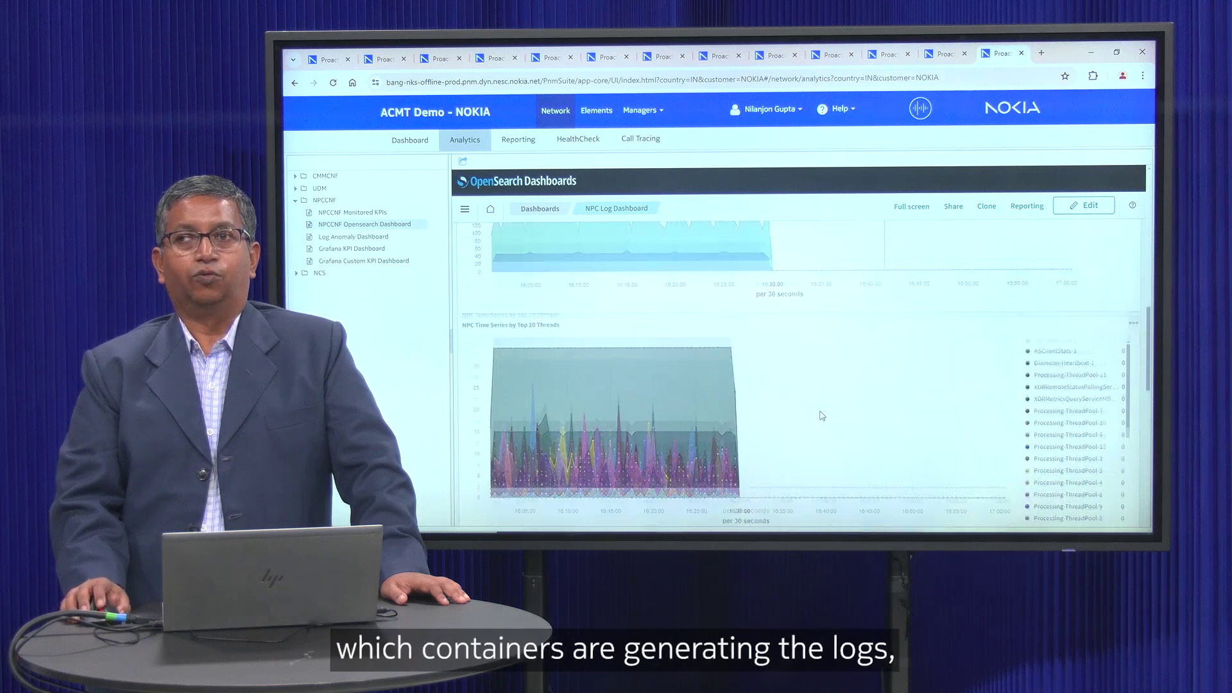
pyautogui.scroll(-8, 825, 411)
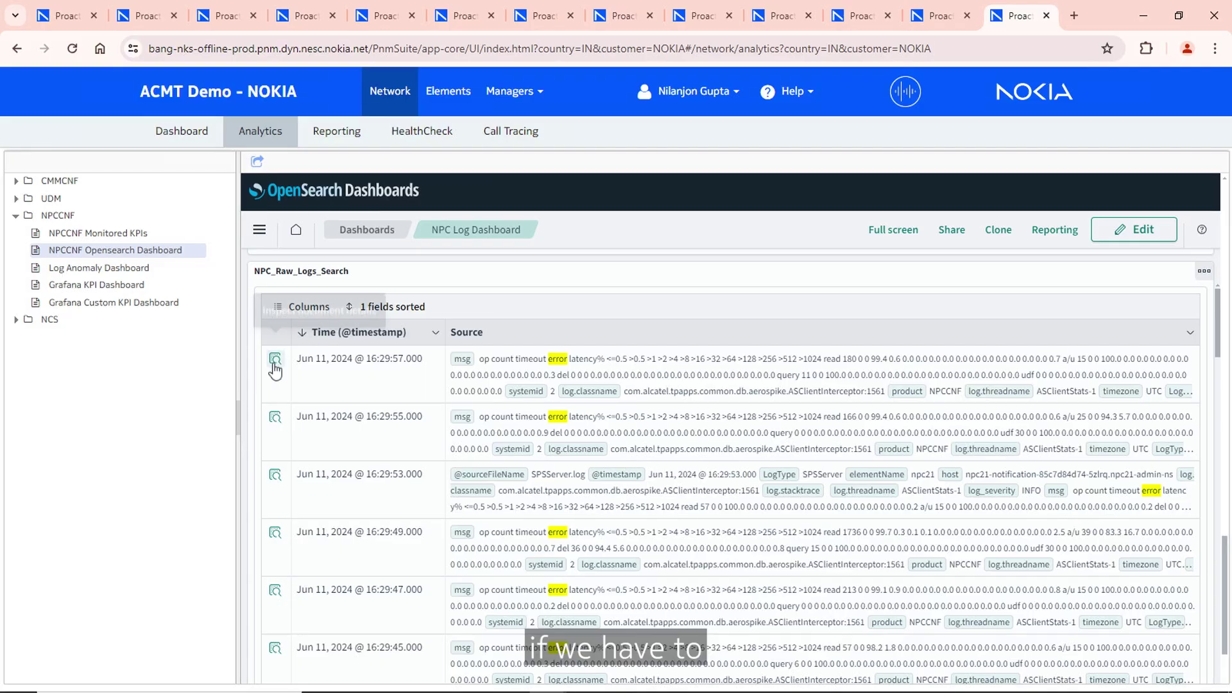
pyautogui.click(275, 360)
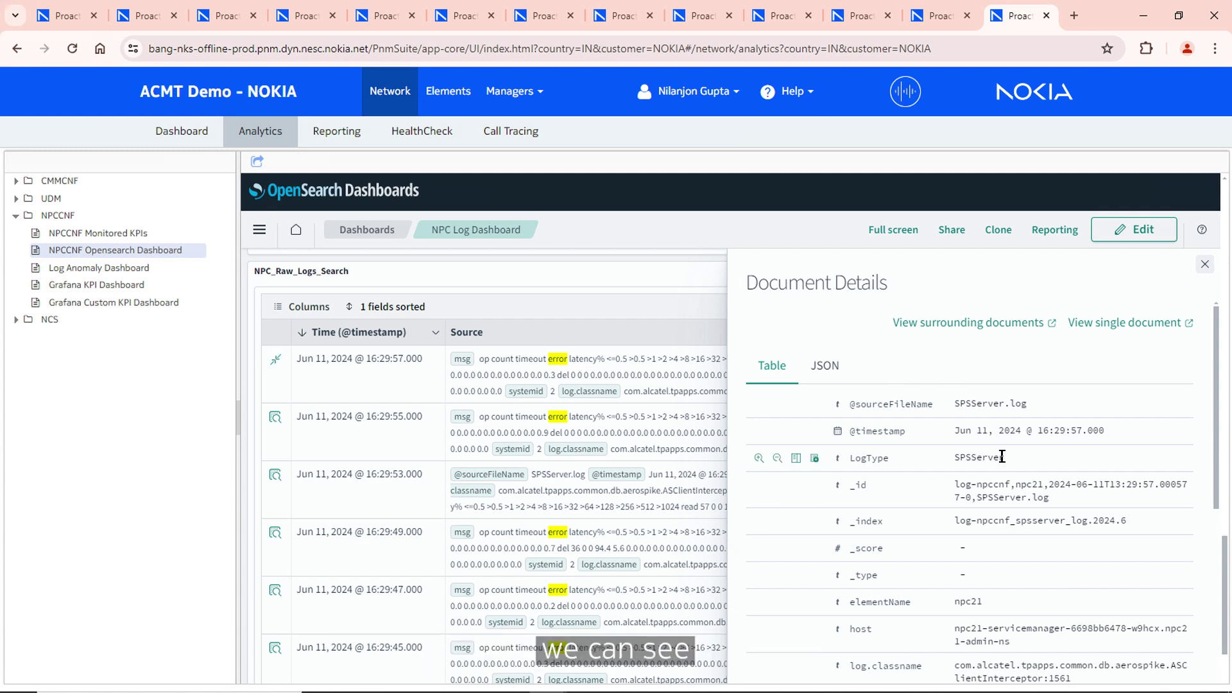
pyautogui.scroll(-3, 1012, 472)
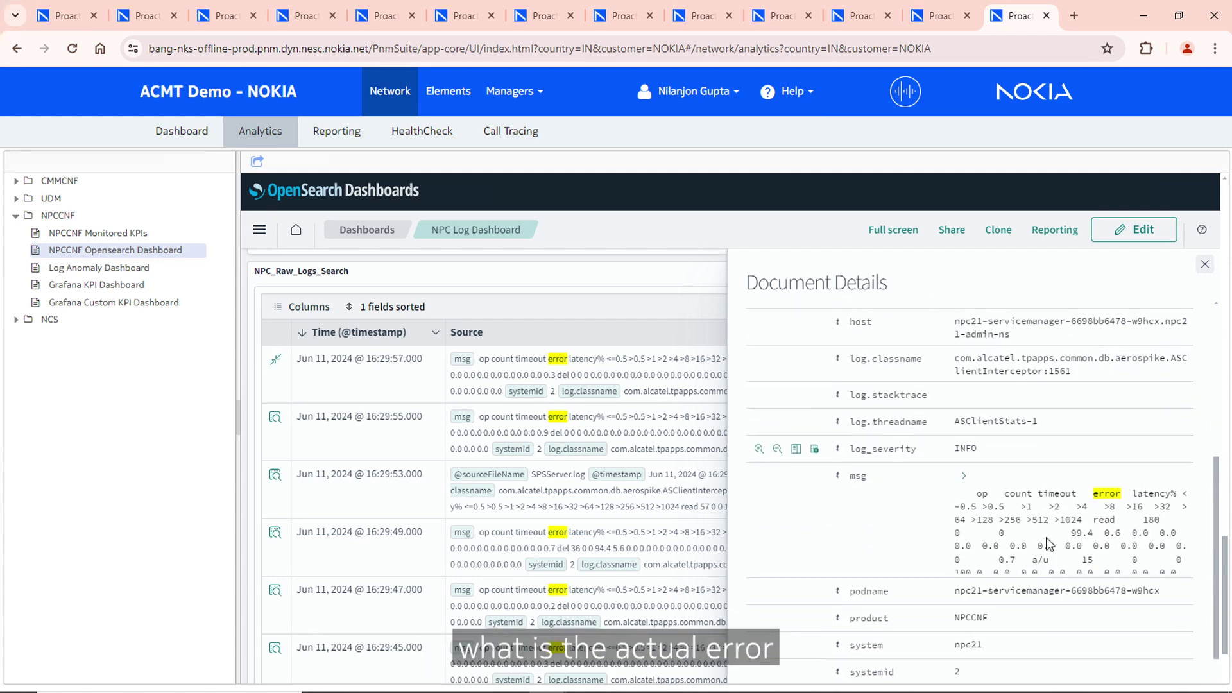